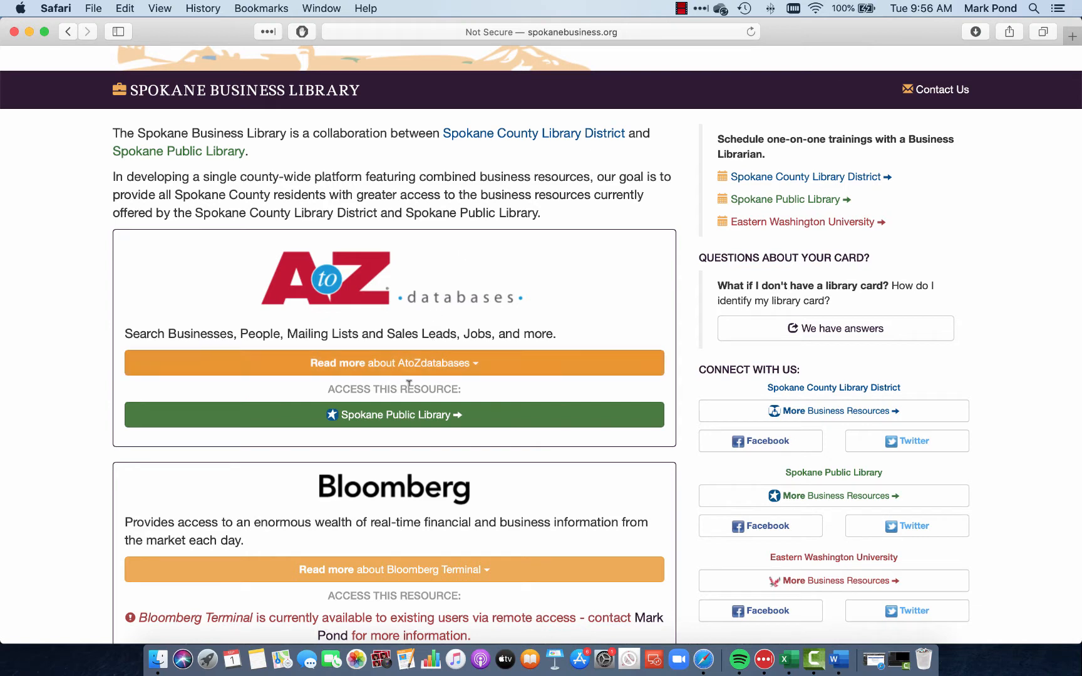
Step: Open AtoZdatabases through Spokane Public Library and go to the advanced search for businesses and executives
{"action": "left_click", "coordinate": [394, 416]}
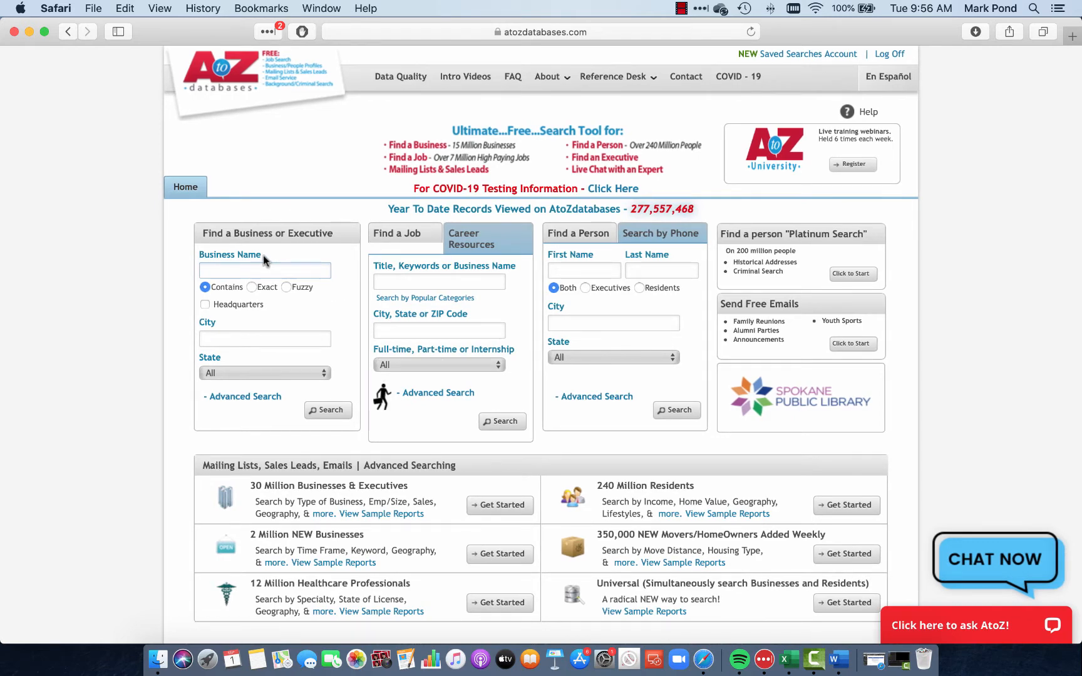
{"action": "scroll", "coordinate": [262, 260], "scroll_direction": "down", "scroll_amount": 1}
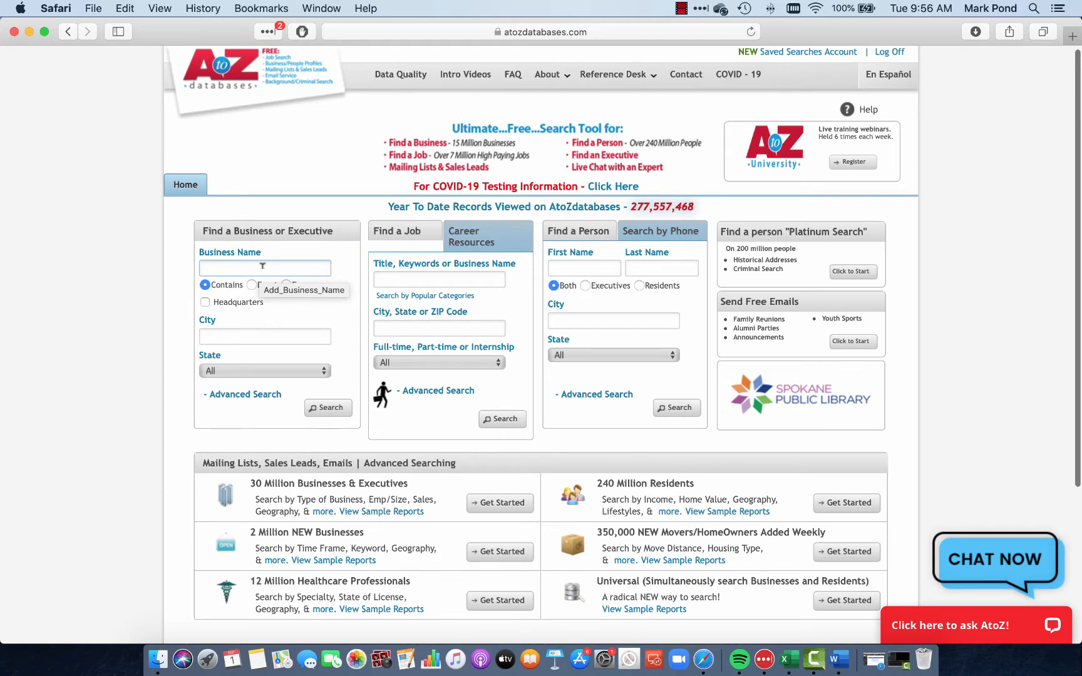
{"action": "scroll", "coordinate": [263, 325], "scroll_direction": "down", "scroll_amount": 1}
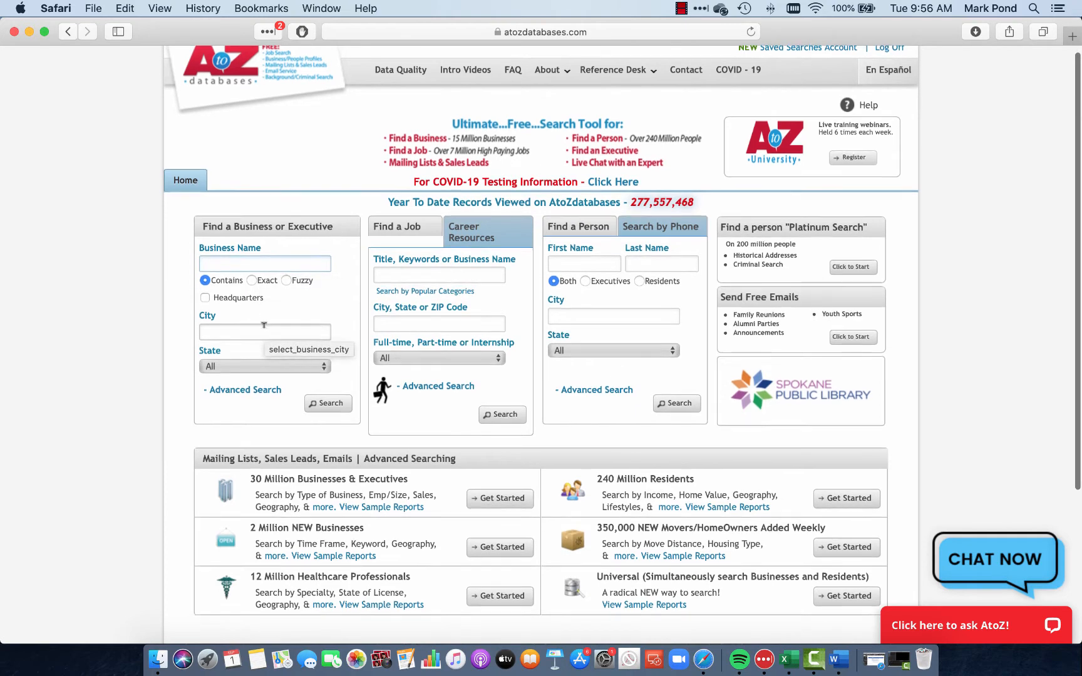
{"action": "left_click", "coordinate": [247, 397]}
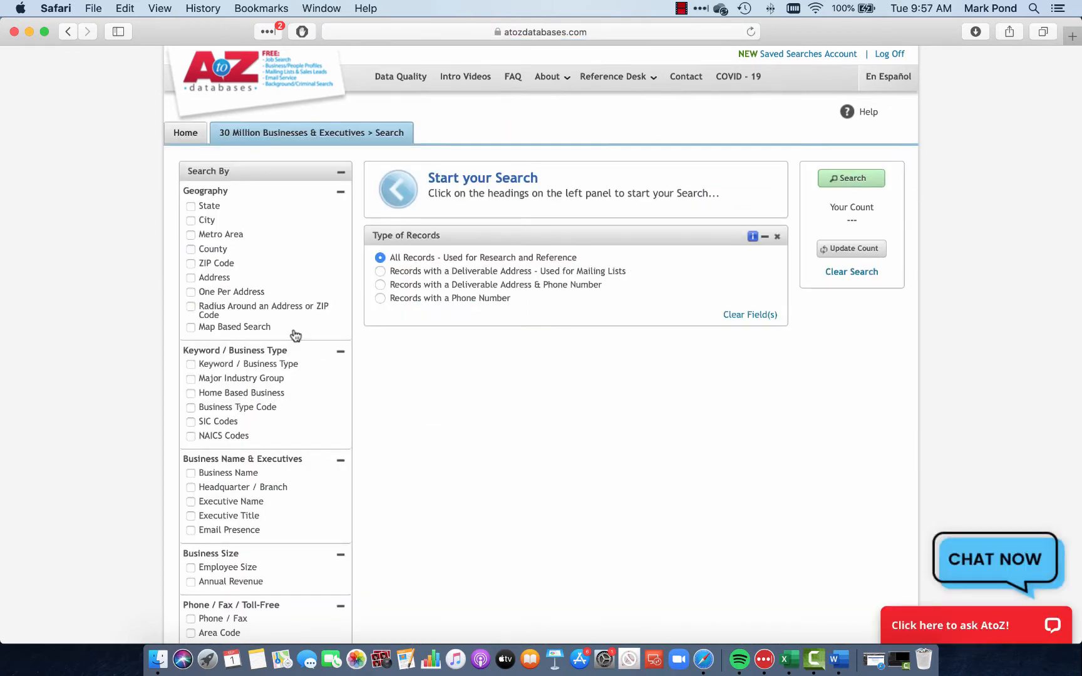
Step: Limit the business search by county to Spokane, WA, filtering Washington's county list with "sp"
{"action": "scroll", "coordinate": [295, 336], "scroll_direction": "down", "scroll_amount": 2}
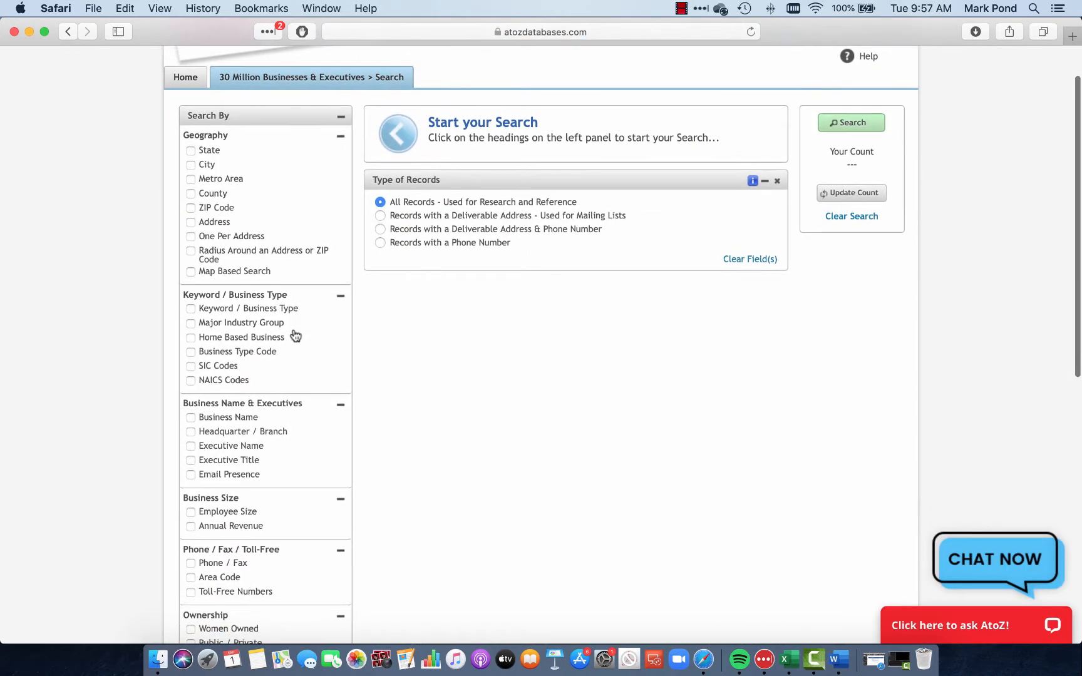
{"action": "scroll", "coordinate": [291, 349], "scroll_direction": "down", "scroll_amount": 4}
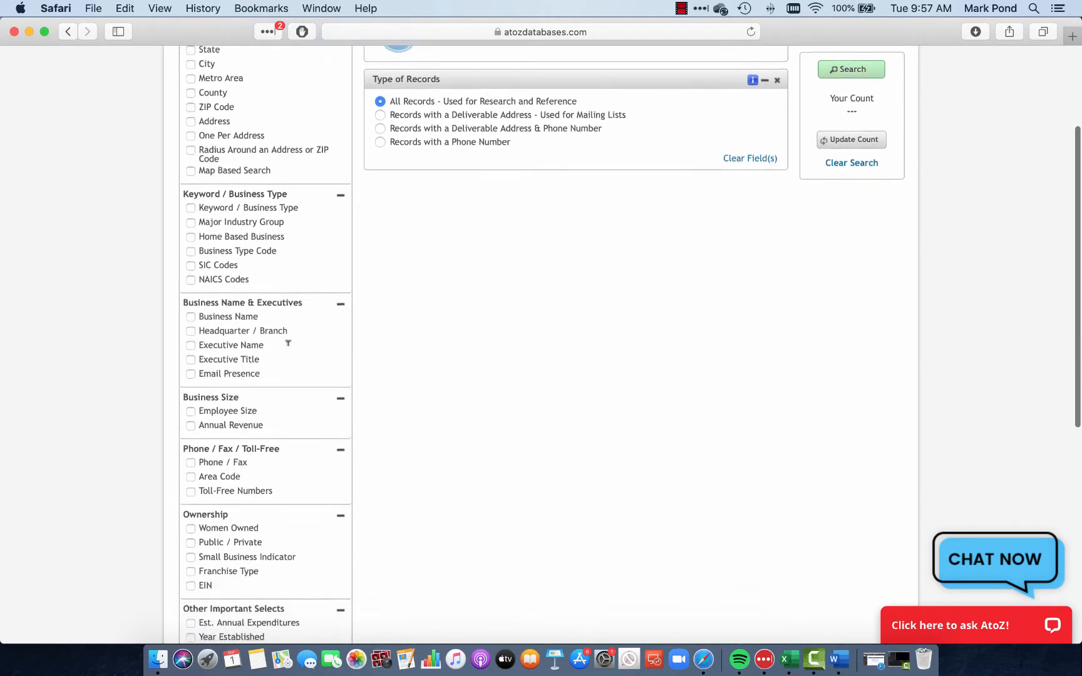
{"action": "scroll", "coordinate": [288, 349], "scroll_direction": "up", "scroll_amount": 6}
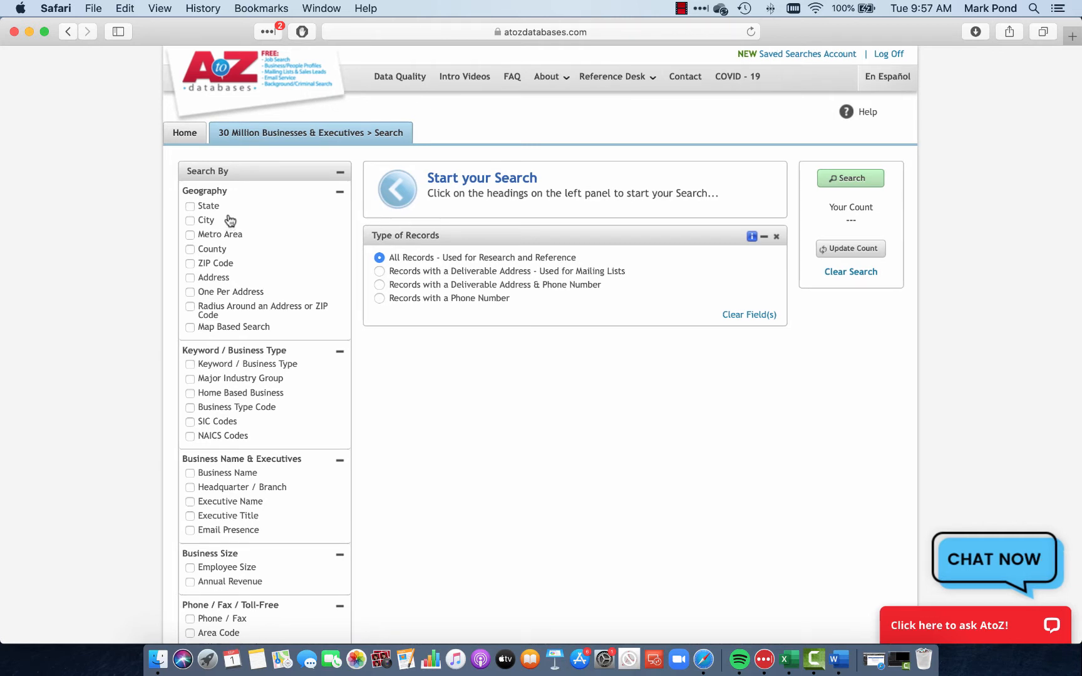
{"action": "left_click", "coordinate": [213, 251]}
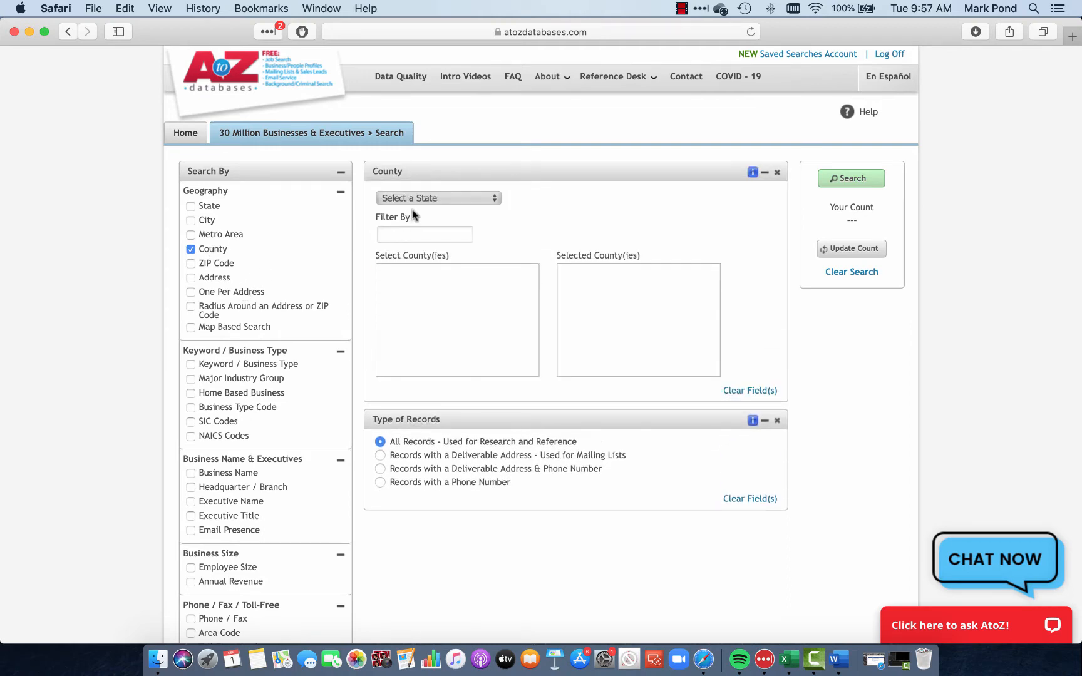
{"action": "left_click", "coordinate": [426, 199]}
{"action": "scroll", "coordinate": [420, 206], "scroll_direction": "down", "scroll_amount": 5}
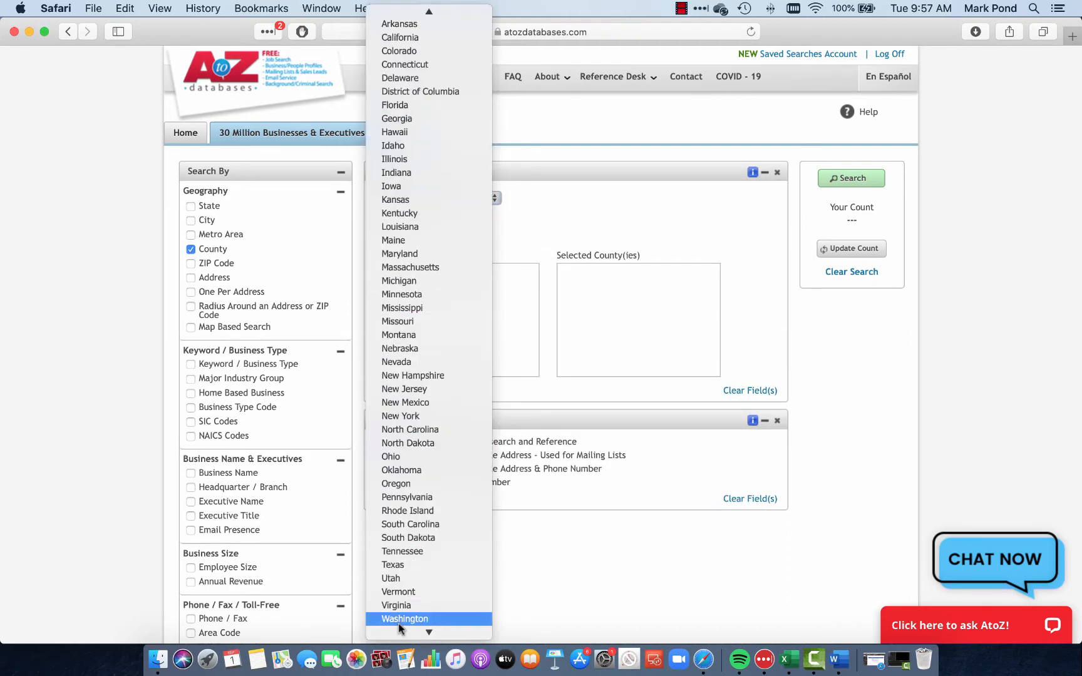
{"action": "left_click", "coordinate": [399, 624]}
{"action": "left_click", "coordinate": [426, 233]}
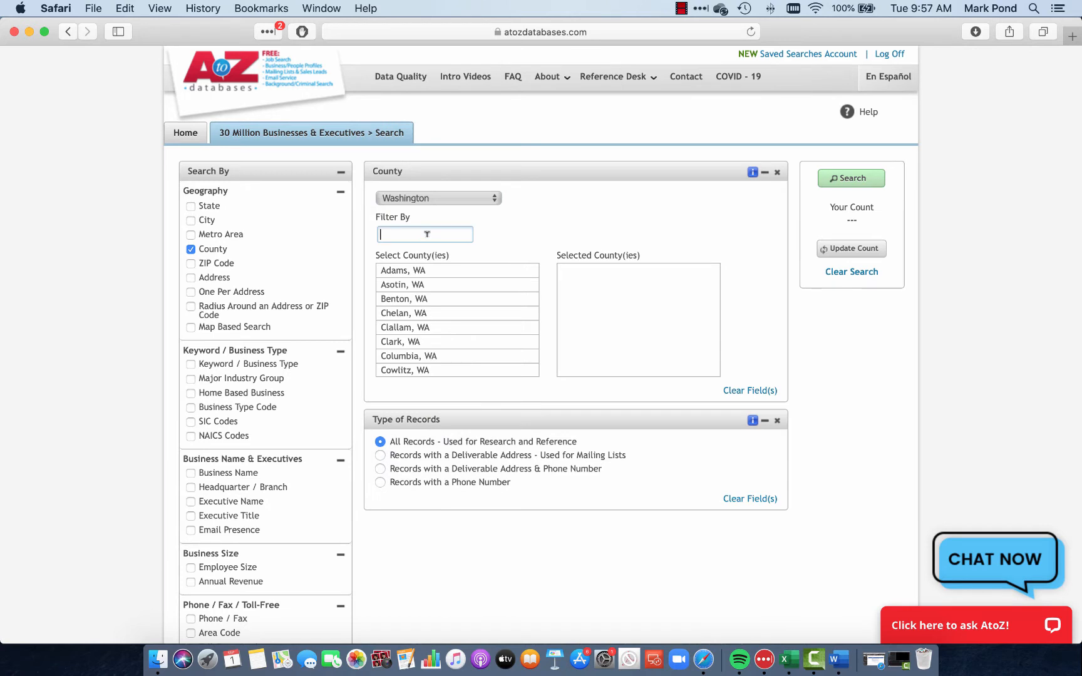
{"action": "type", "text": "sp"}
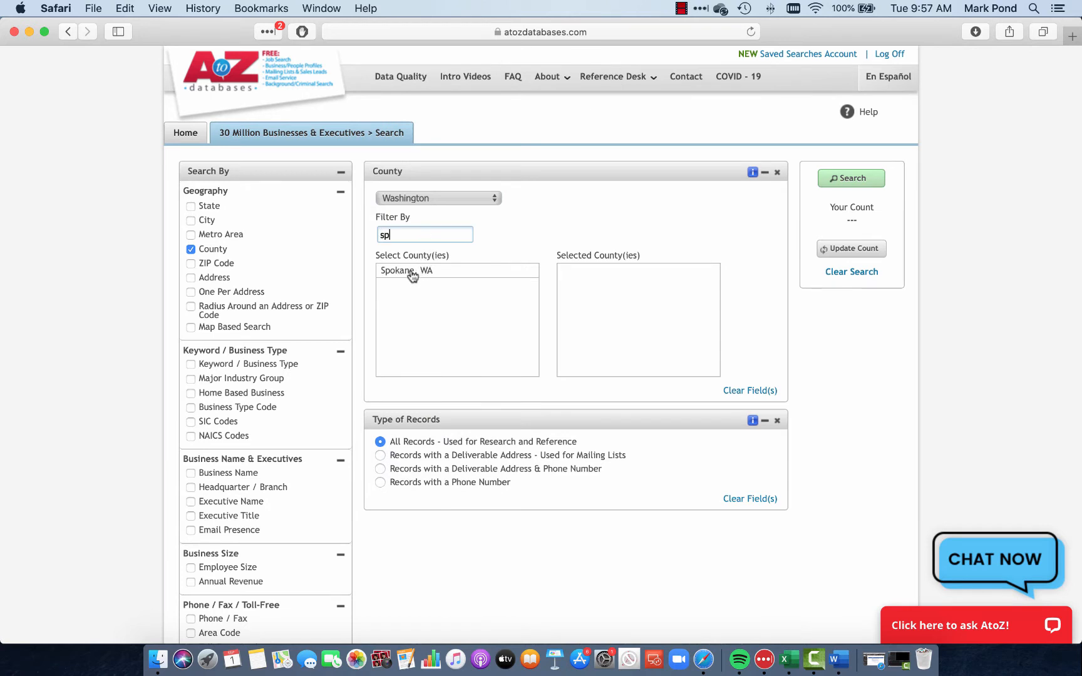
{"action": "left_click", "coordinate": [412, 277]}
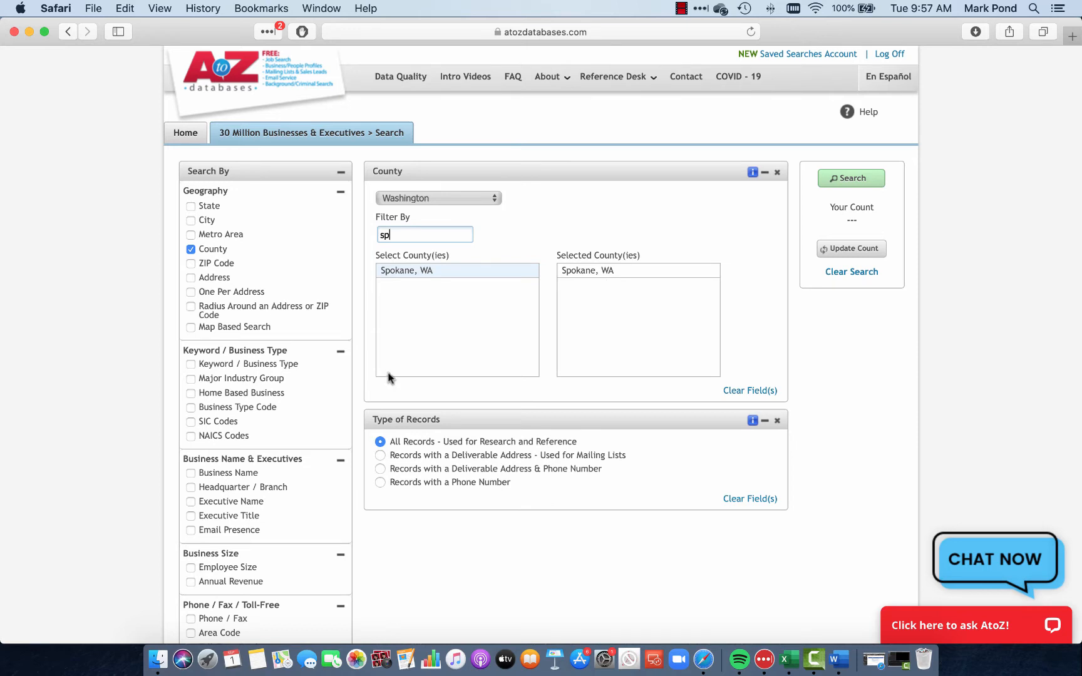
Step: Add the business type "5992001 - Florists" using the keyword "florist", update the count and run the search
{"action": "scroll", "coordinate": [232, 341], "scroll_direction": "down", "scroll_amount": 1}
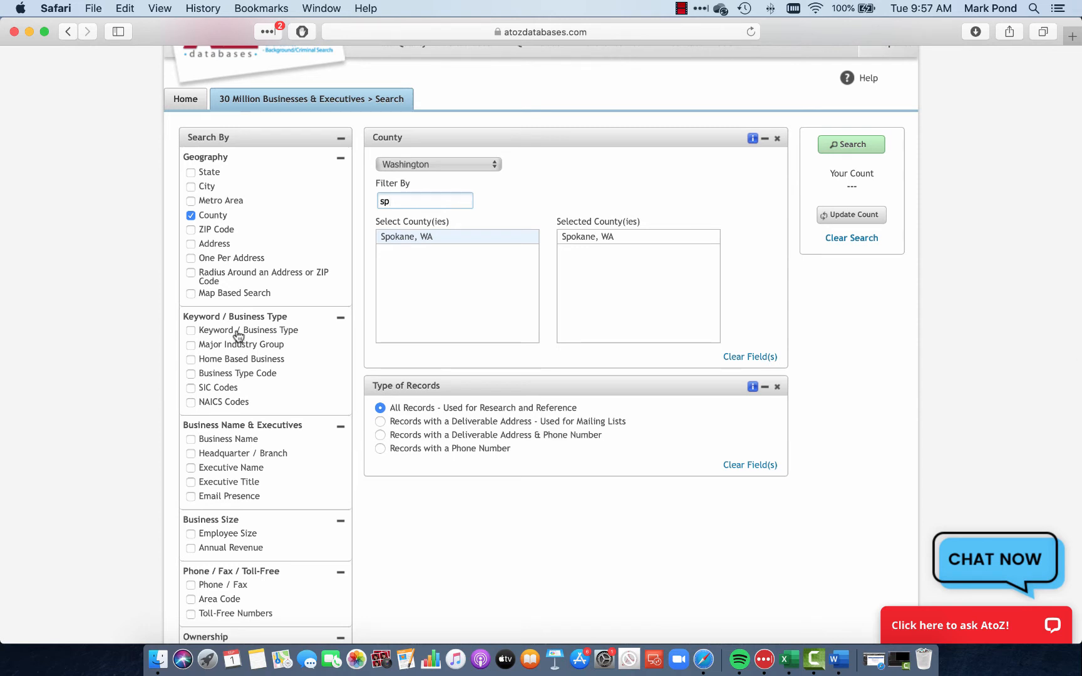
{"action": "left_click", "coordinate": [238, 332]}
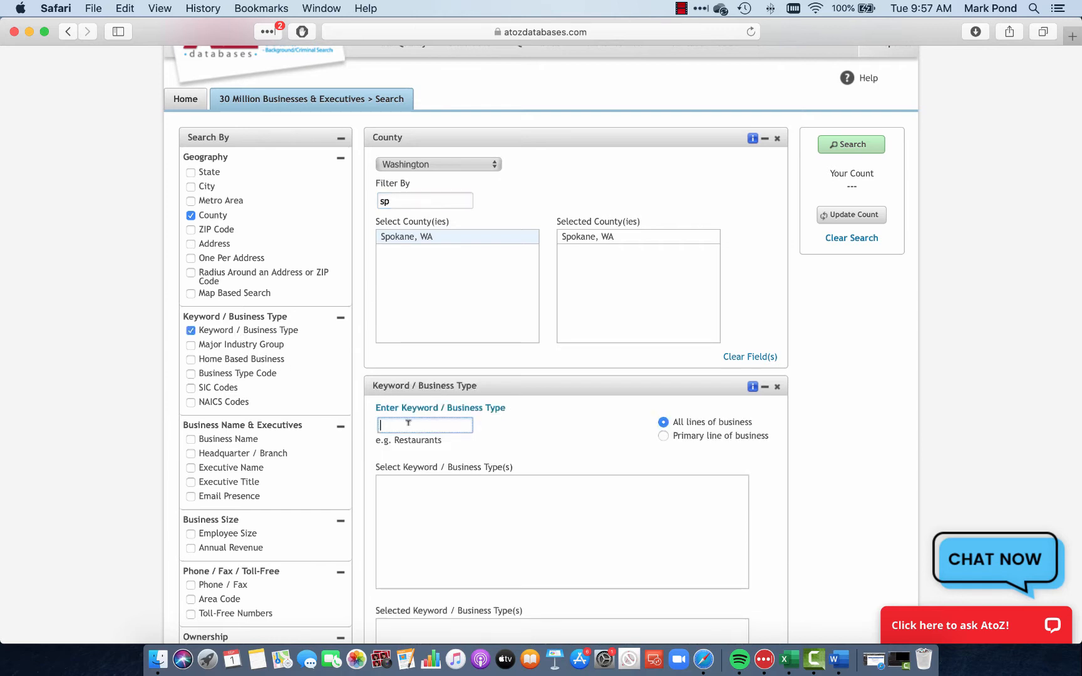
{"action": "type", "text": "florist"}
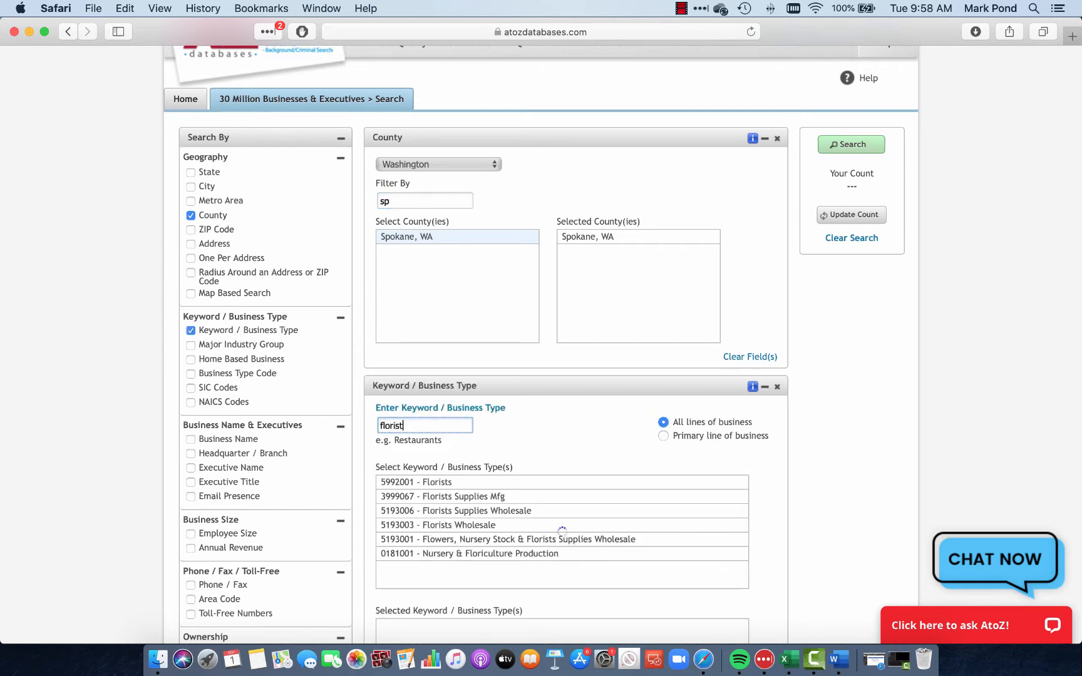
{"action": "double_click", "coordinate": [431, 483]}
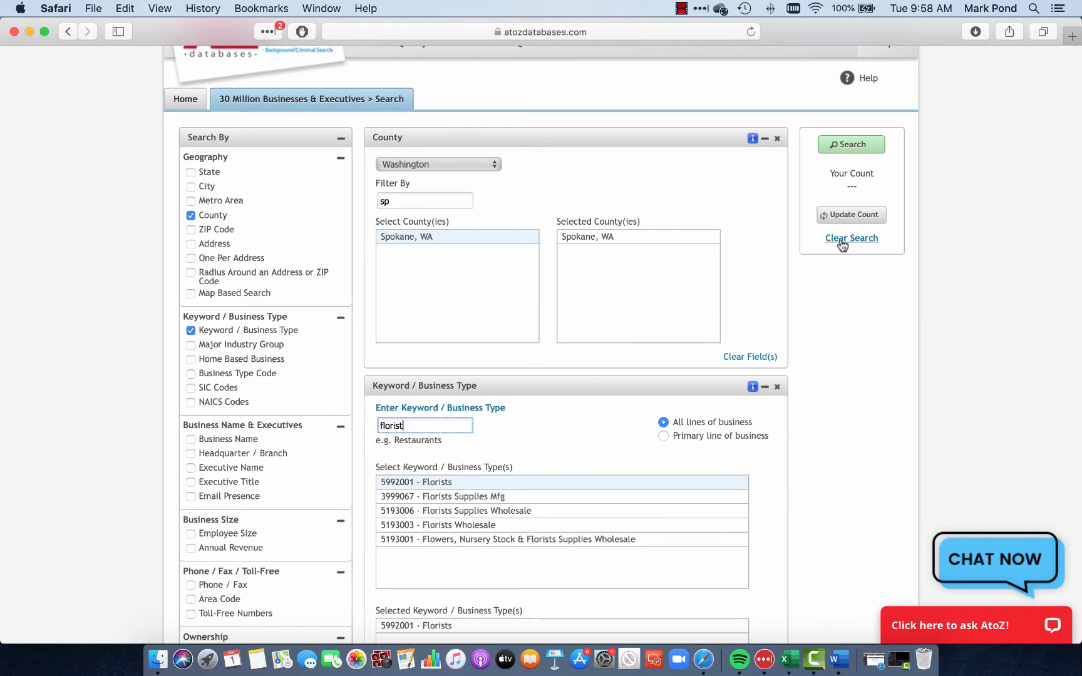
{"action": "left_click", "coordinate": [843, 216]}
{"action": "left_click", "coordinate": [850, 144]}
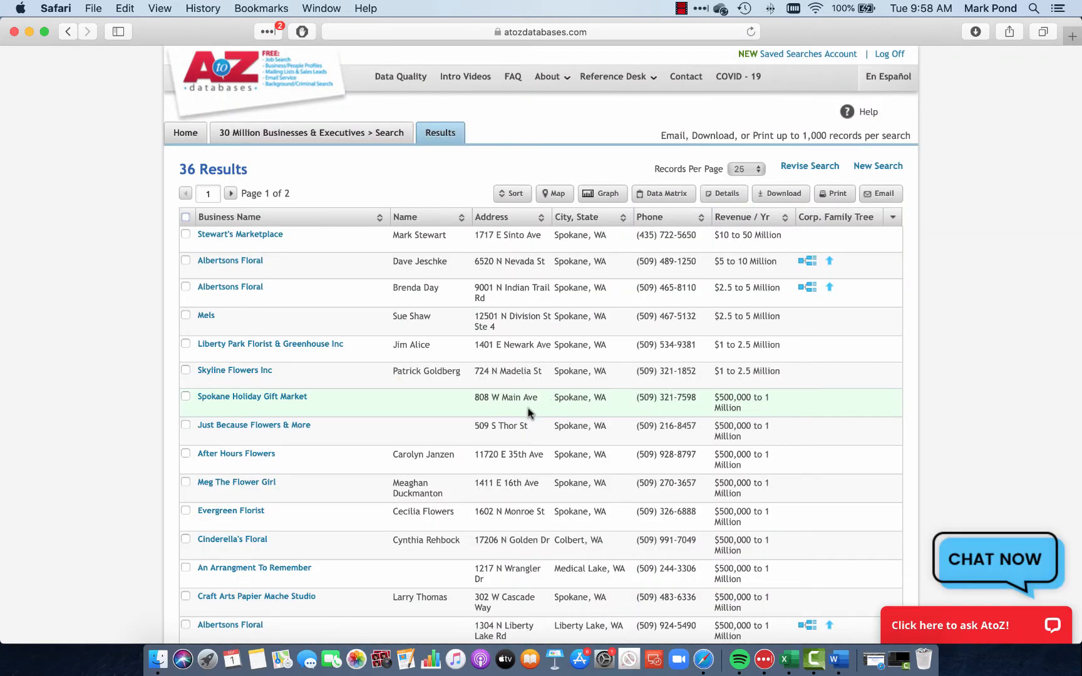
Step: Revise the search by replacing the keyword criterion with the major industry group Construction (15-17), and run it
{"action": "left_click", "coordinate": [812, 165]}
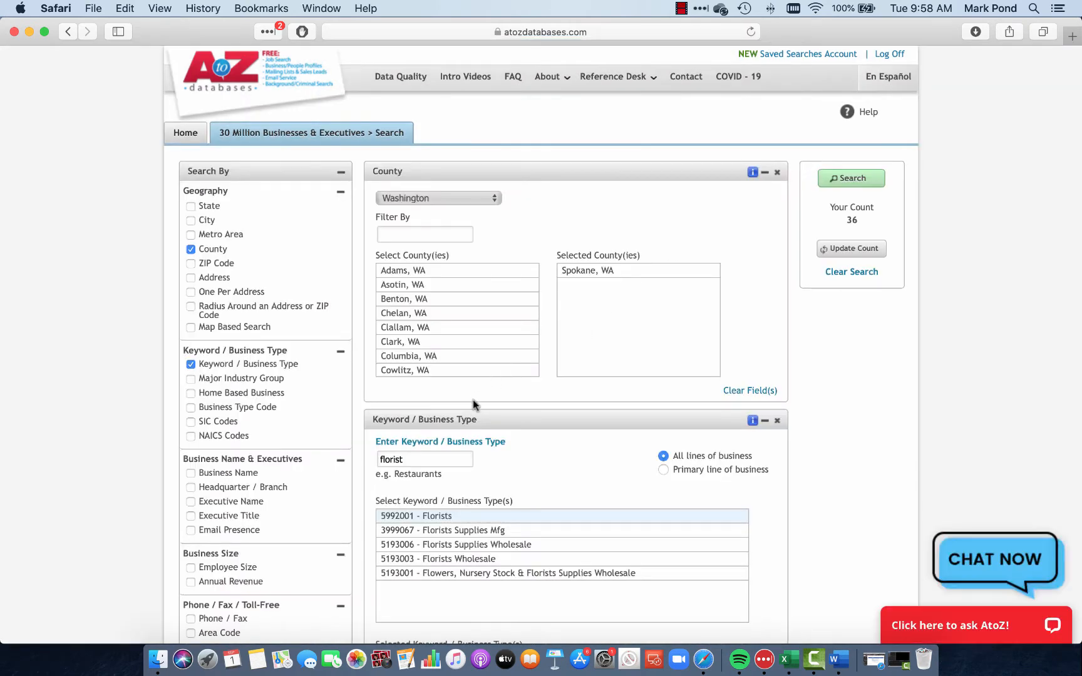
{"action": "left_click", "coordinate": [191, 364]}
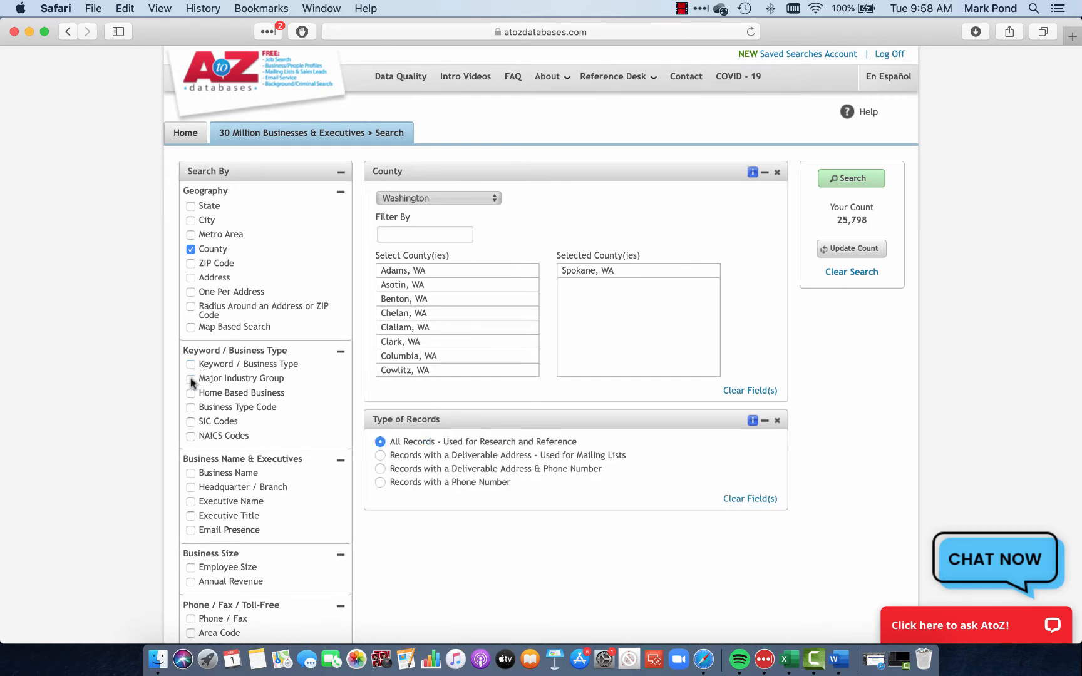
{"action": "left_click", "coordinate": [191, 379]}
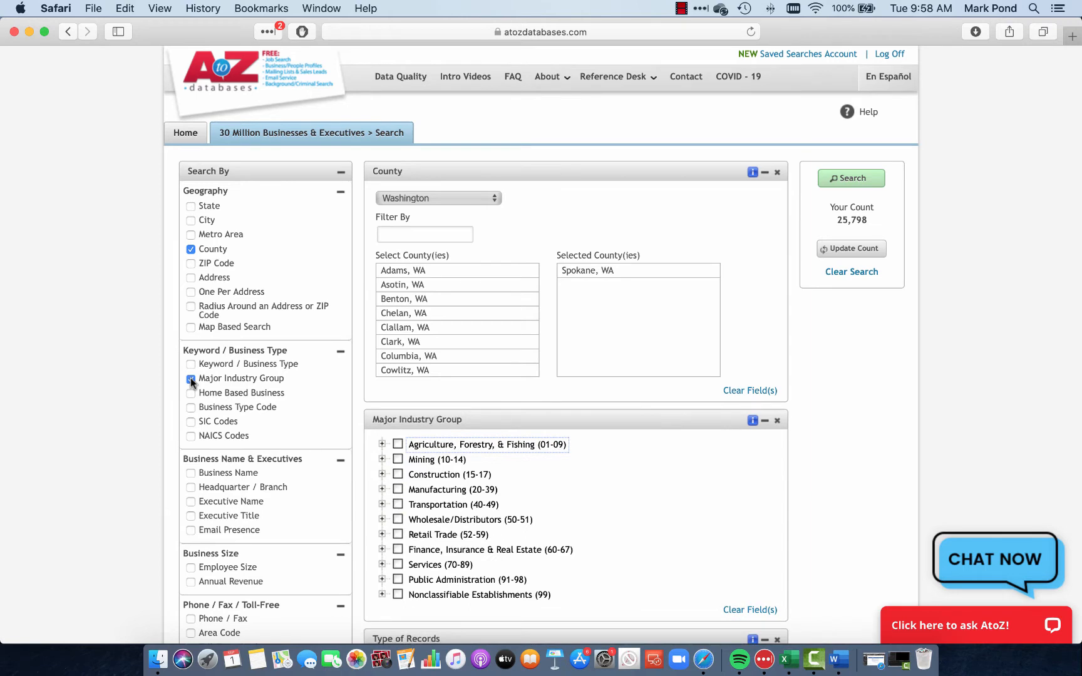
{"action": "scroll", "coordinate": [589, 459], "scroll_direction": "down", "scroll_amount": 1}
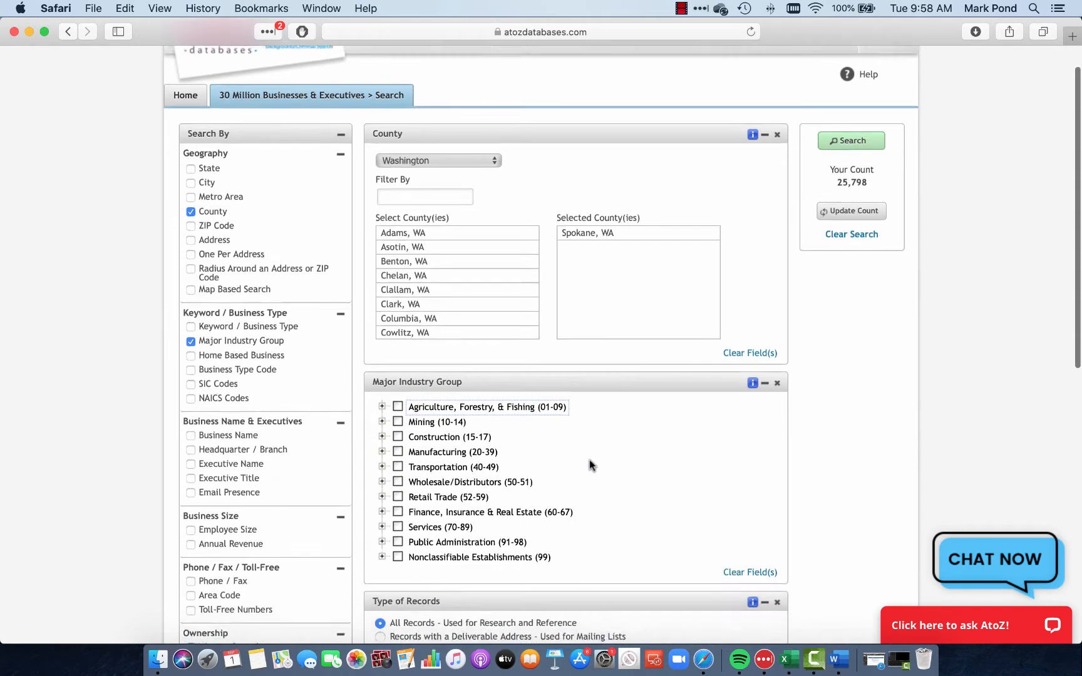
{"action": "left_click", "coordinate": [398, 432]}
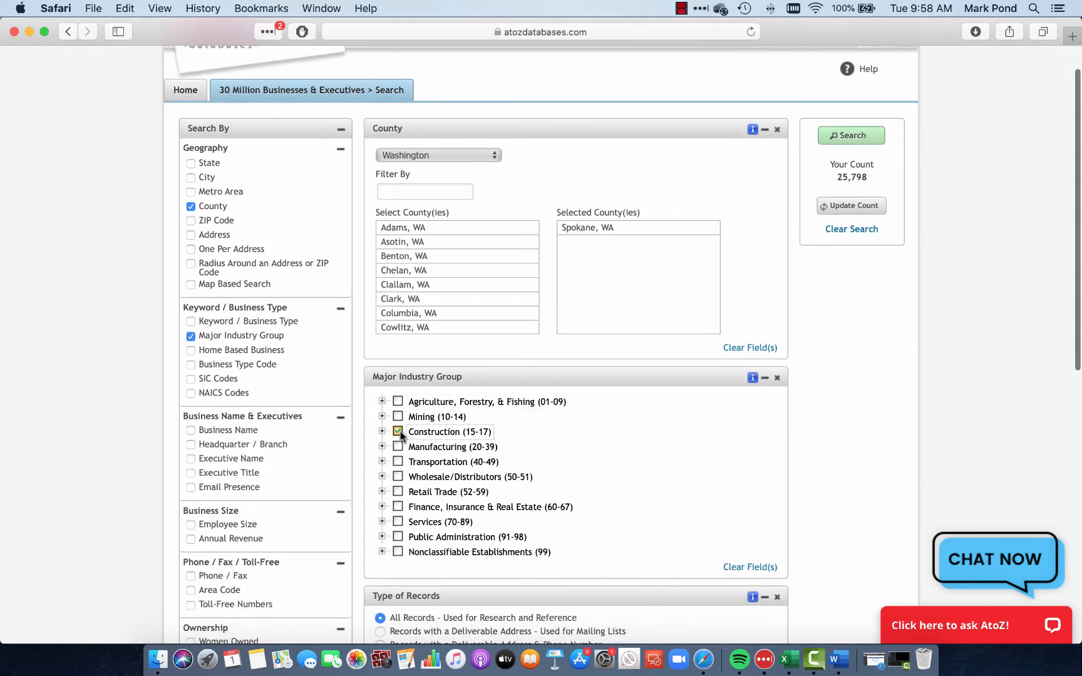
{"action": "left_click", "coordinate": [859, 138]}
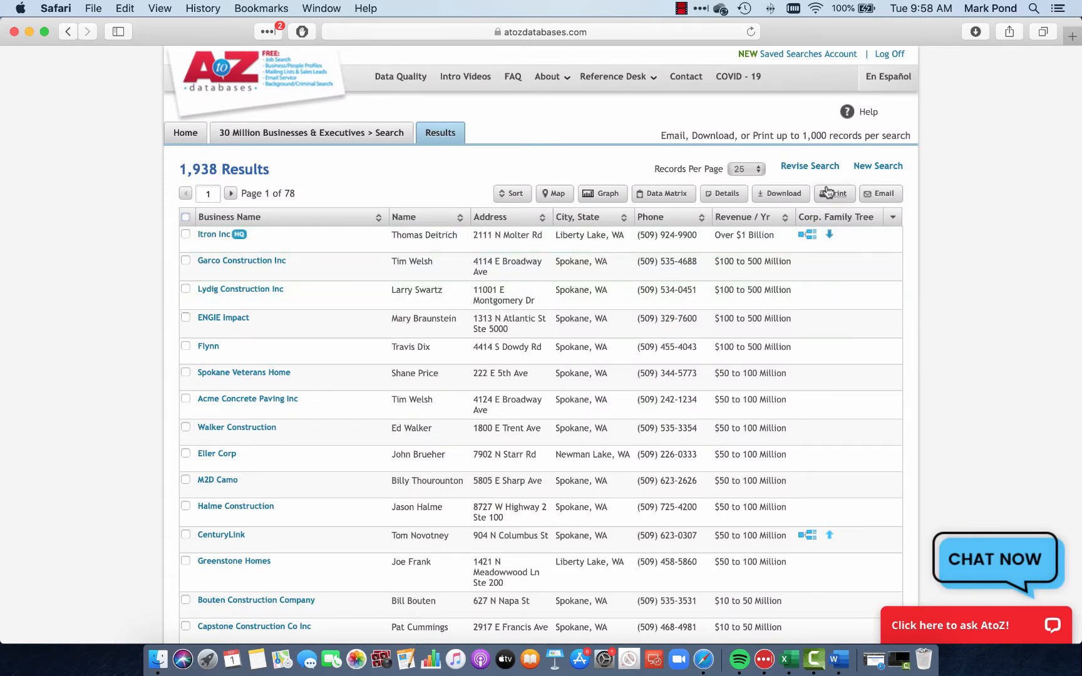
Step: Revise the search to include only construction subgroup 15, General Contractors & Operative Builders, expand its subcategories and run it
{"action": "left_click", "coordinate": [820, 167]}
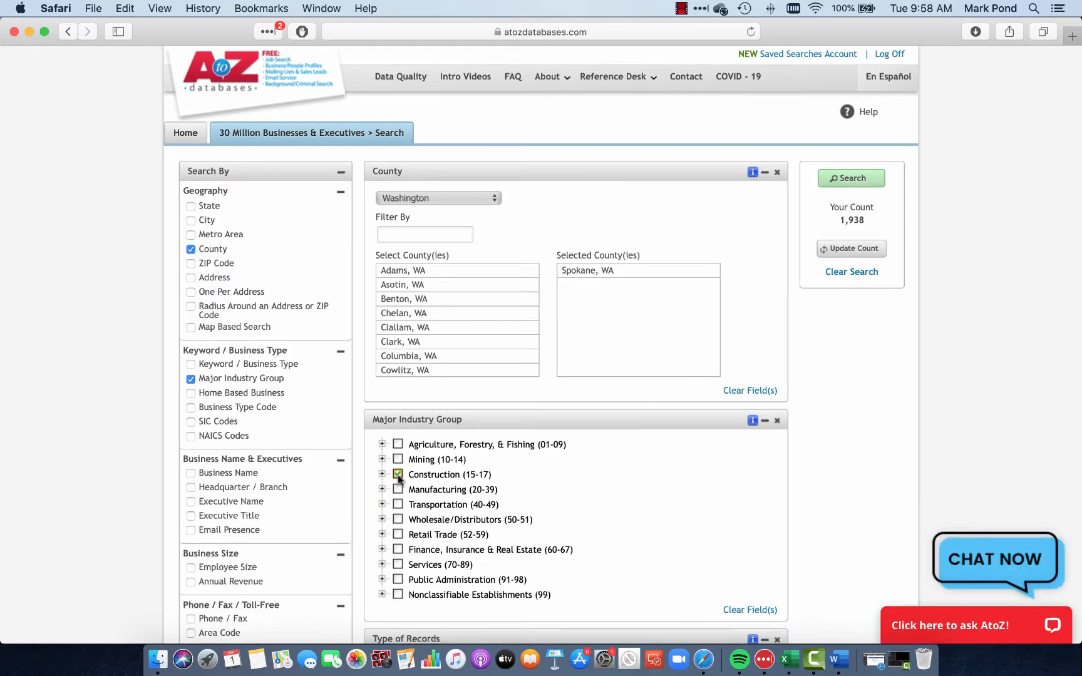
{"action": "left_click", "coordinate": [398, 477]}
{"action": "left_click", "coordinate": [383, 474]}
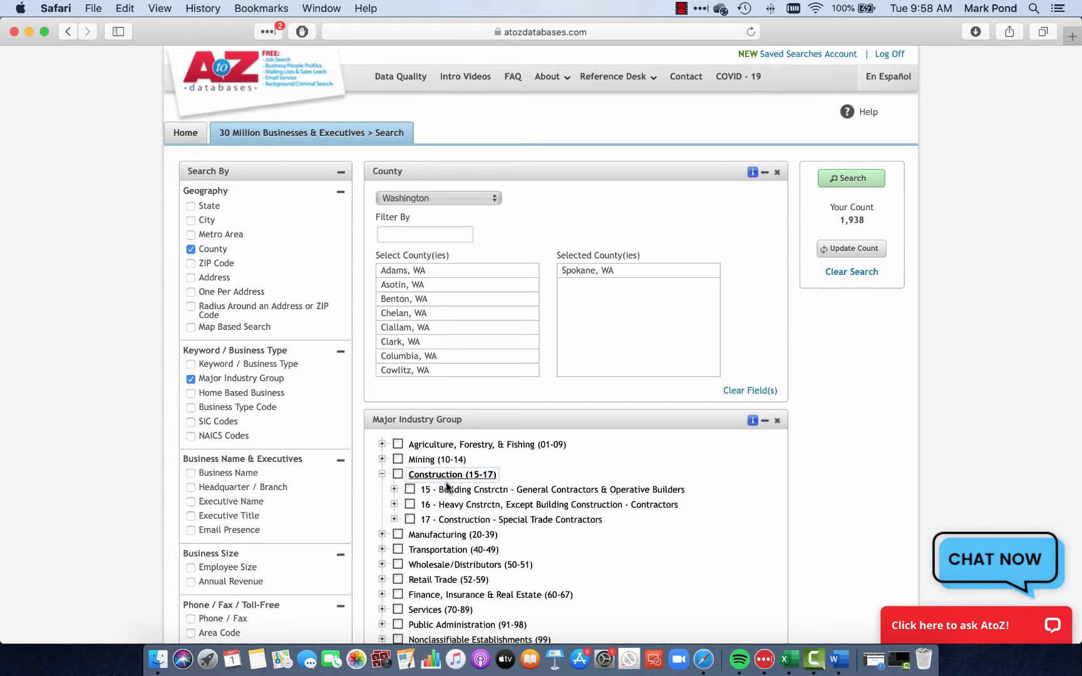
{"action": "left_click", "coordinate": [410, 490]}
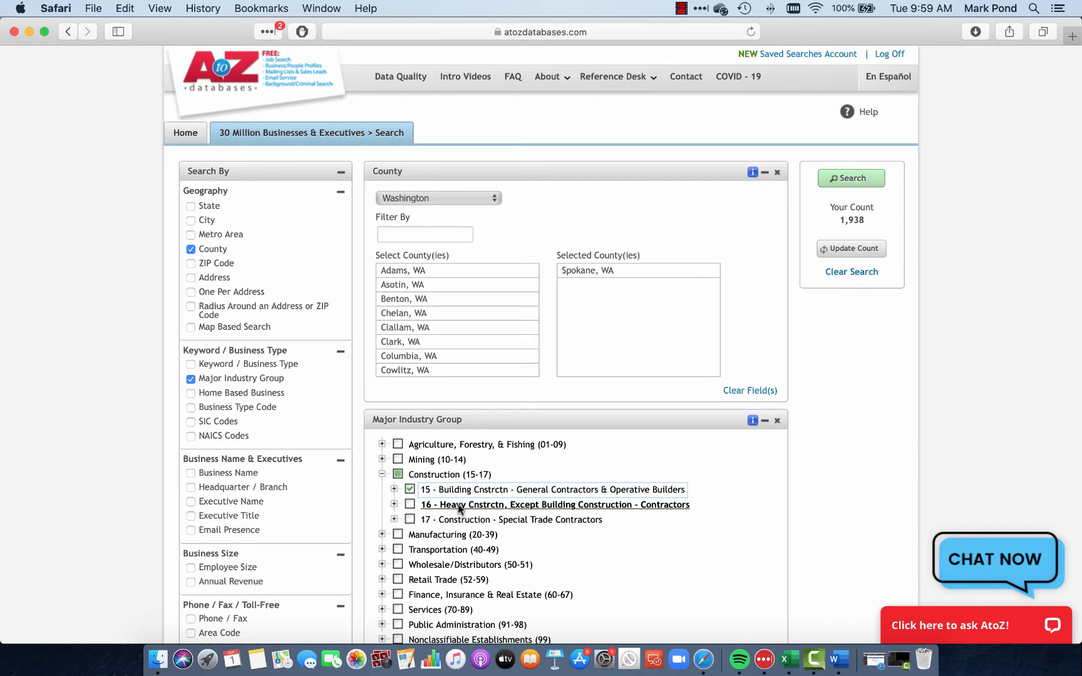
{"action": "left_click", "coordinate": [393, 489]}
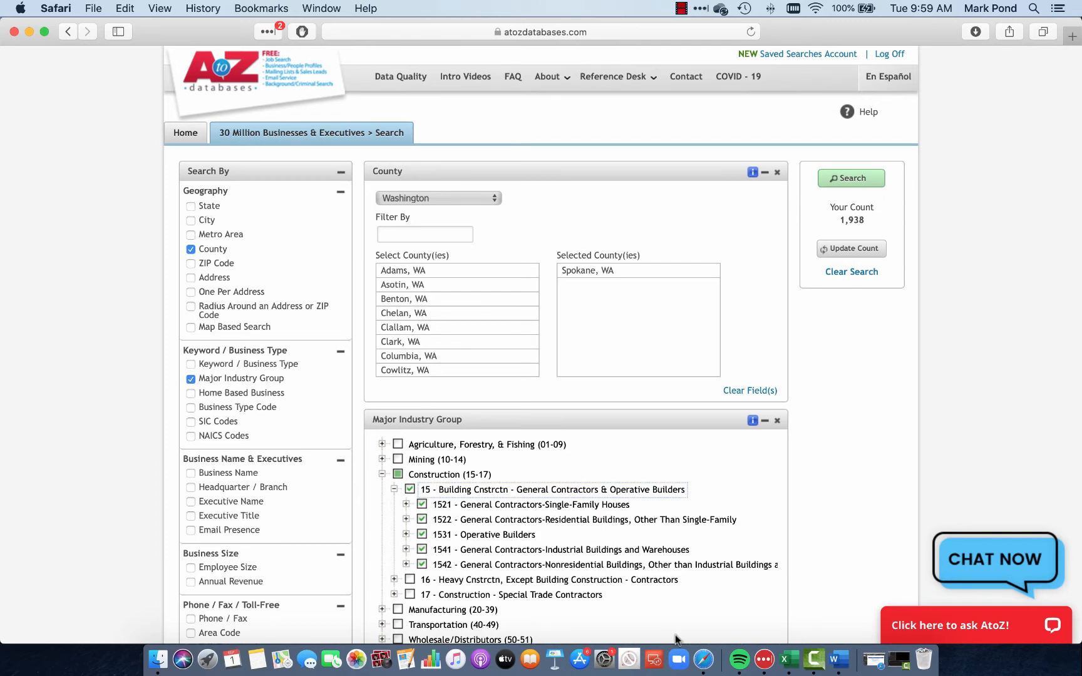
{"action": "left_click", "coordinate": [844, 177]}
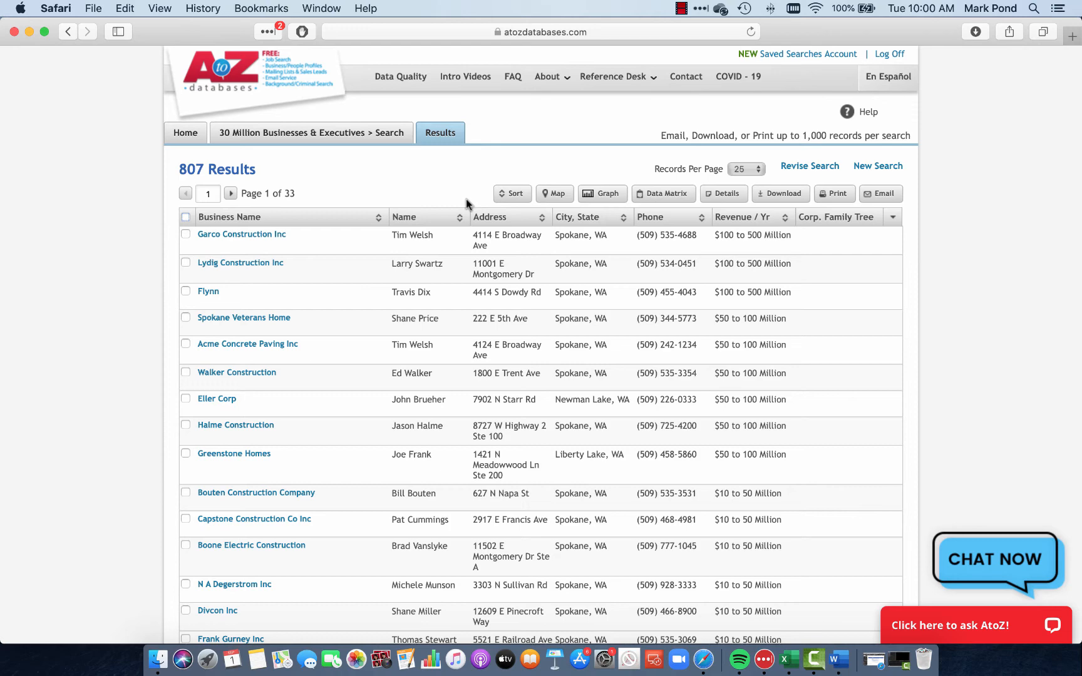
Step: Look over the general contractor results and return to the search criteria to revise them
{"action": "scroll", "coordinate": [464, 217], "scroll_direction": "down", "scroll_amount": 2}
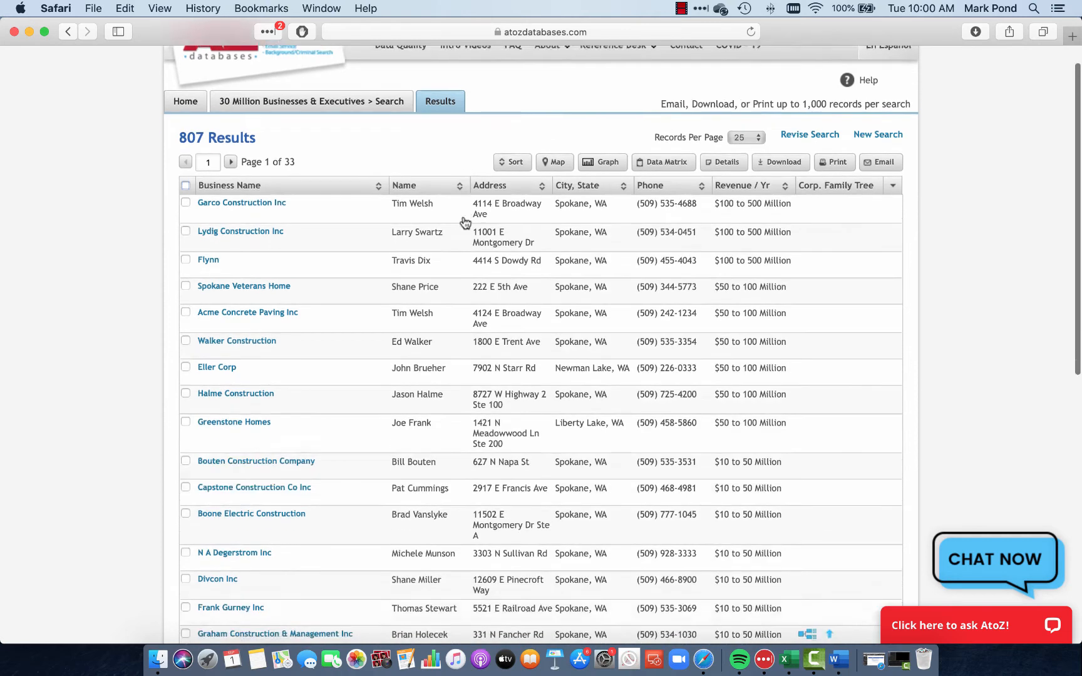
{"action": "scroll", "coordinate": [463, 219], "scroll_direction": "up", "scroll_amount": 1}
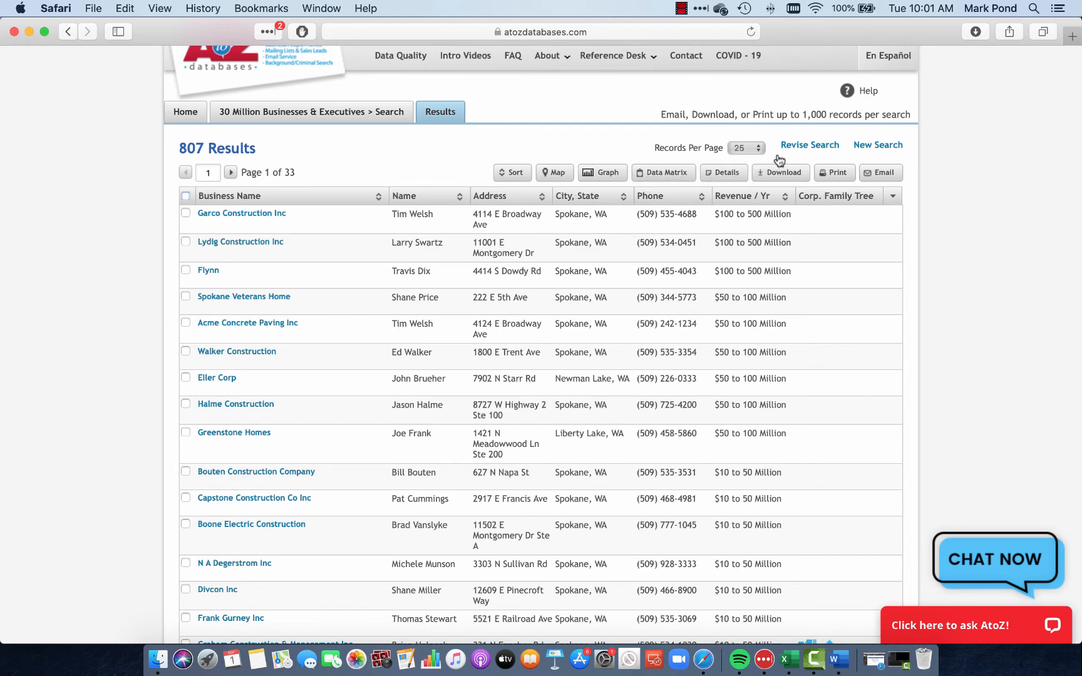
{"action": "left_click", "coordinate": [827, 147]}
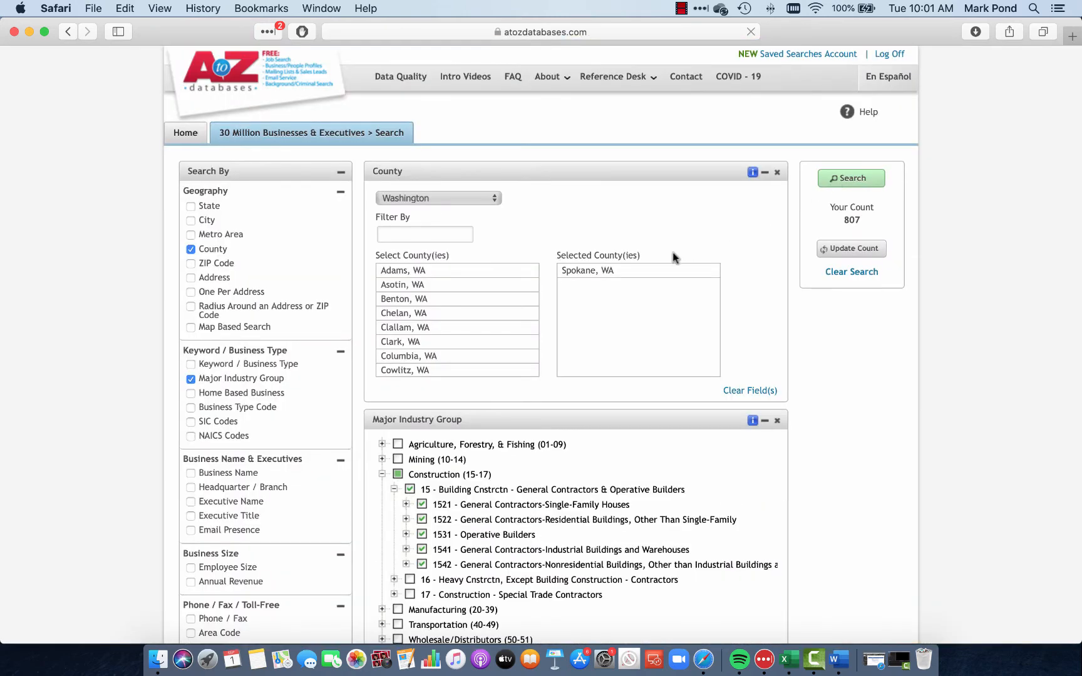
{"action": "scroll", "coordinate": [318, 414], "scroll_direction": "down", "scroll_amount": 5}
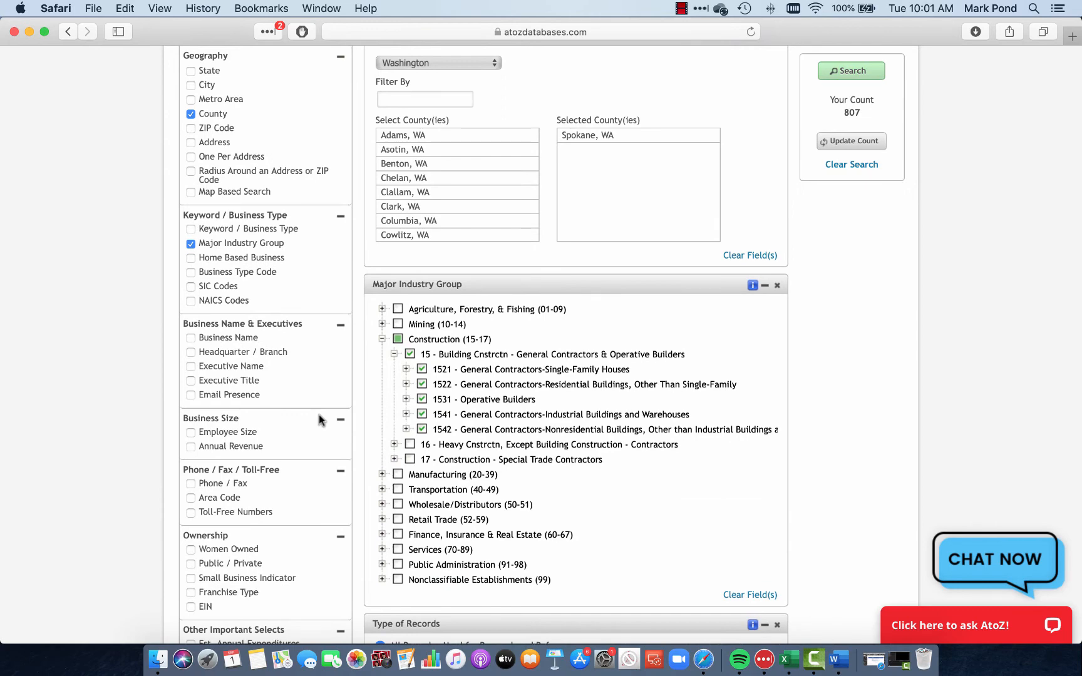
{"action": "scroll", "coordinate": [319, 415], "scroll_direction": "down", "scroll_amount": 4}
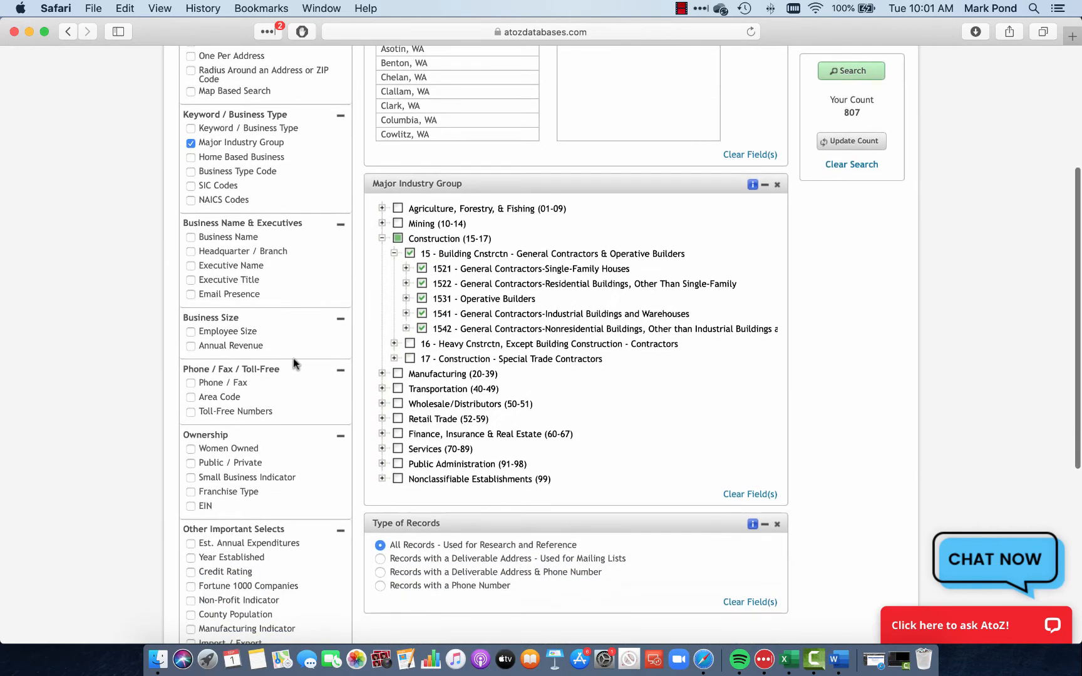
{"action": "left_click", "coordinate": [236, 257]}
{"action": "scroll", "coordinate": [552, 432], "scroll_direction": "down", "scroll_amount": 4}
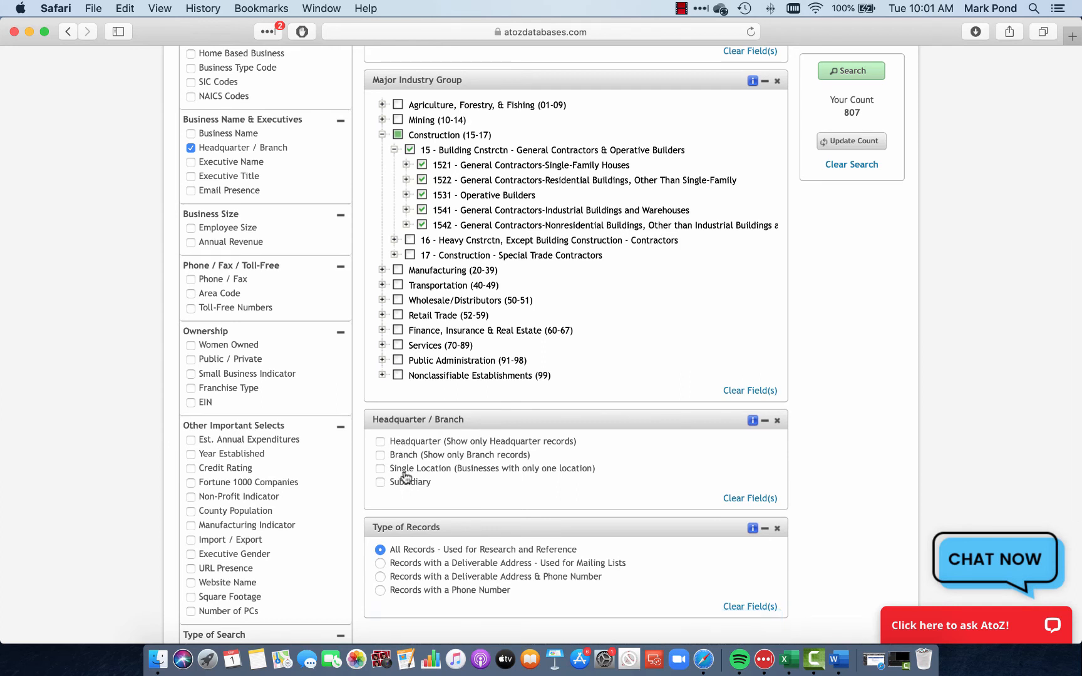
{"action": "left_click", "coordinate": [380, 441]}
{"action": "left_click", "coordinate": [191, 148]}
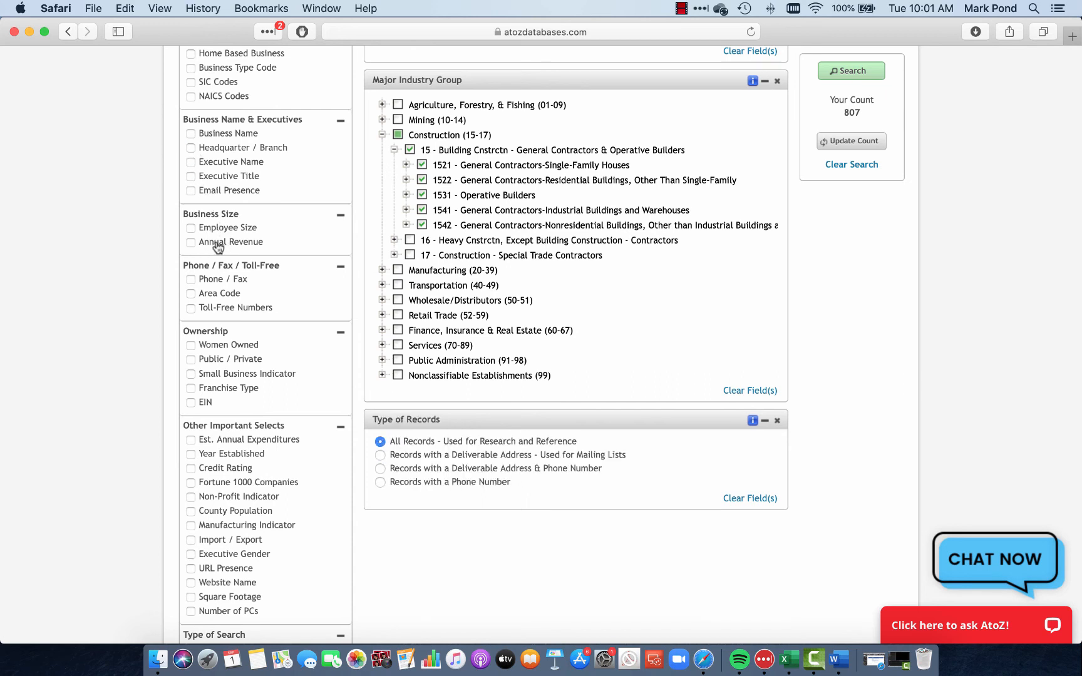
Step: Look through the remaining business search criteria, from business size, ownership and other selects back up to geography
{"action": "scroll", "coordinate": [218, 245], "scroll_direction": "down", "scroll_amount": 1}
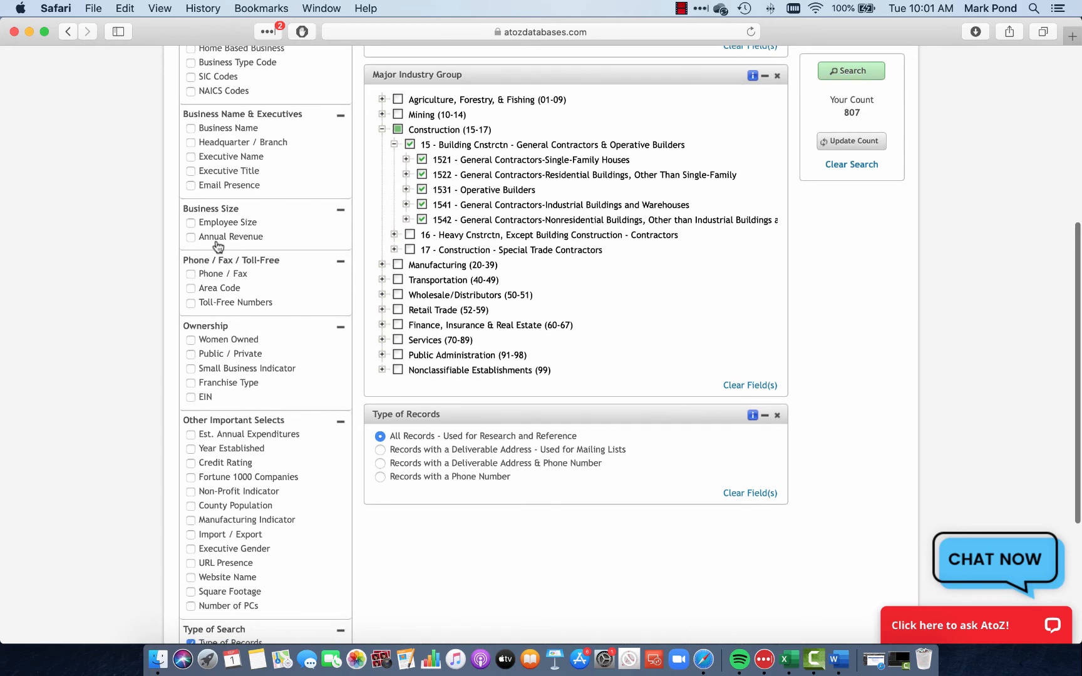
{"action": "scroll", "coordinate": [222, 253], "scroll_direction": "down", "scroll_amount": 5}
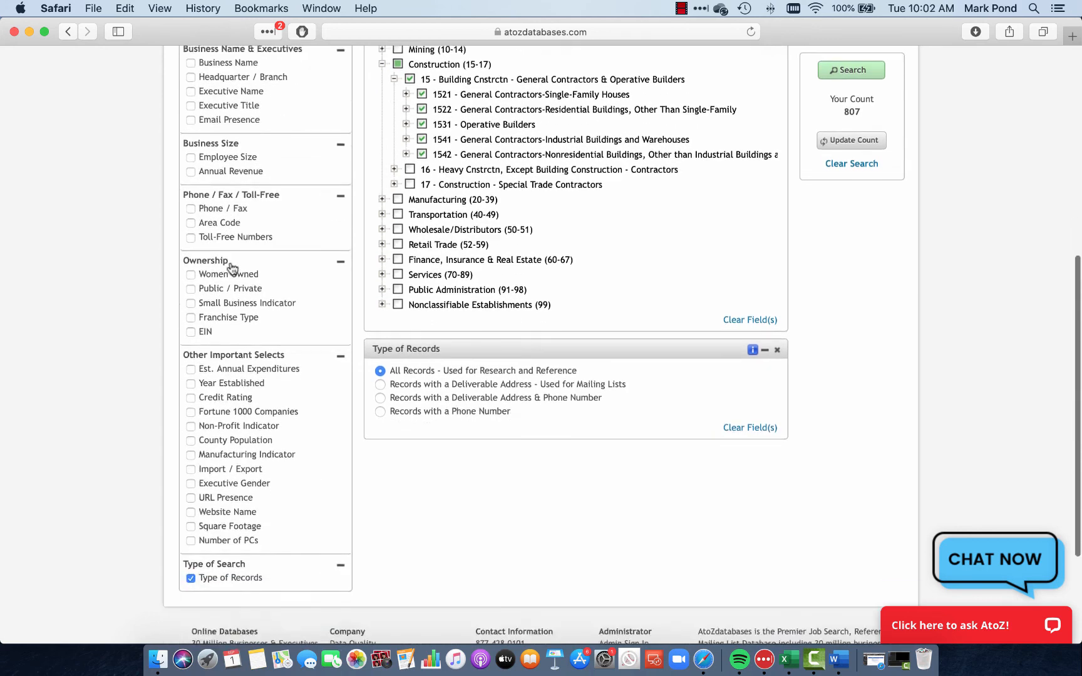
{"action": "scroll", "coordinate": [231, 269], "scroll_direction": "up", "scroll_amount": 8}
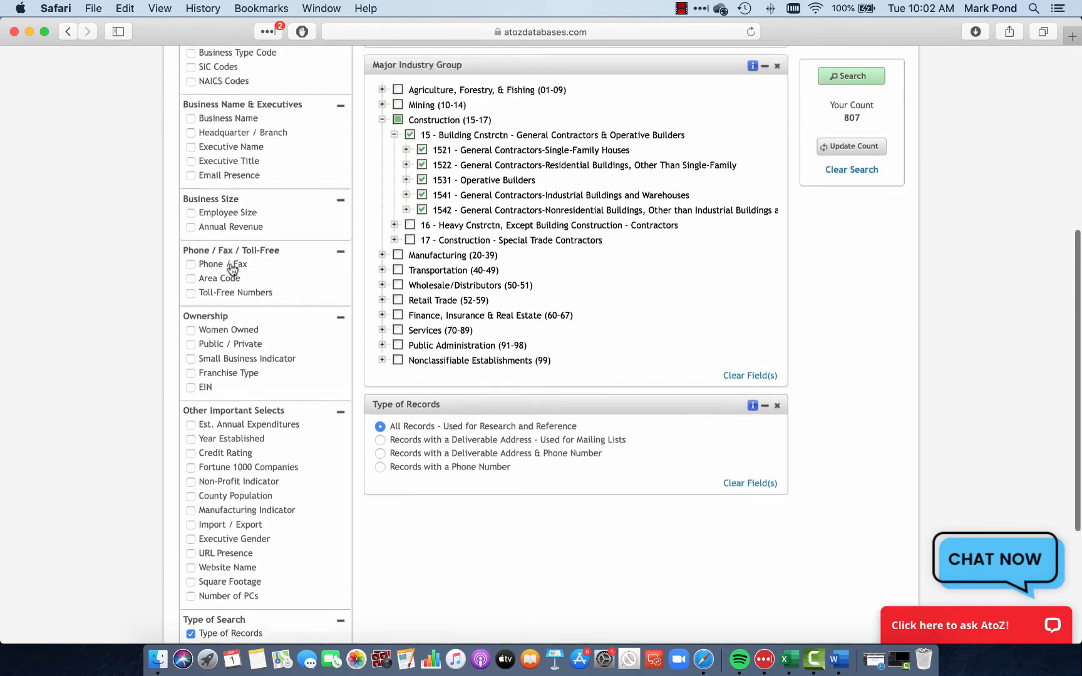
{"action": "scroll", "coordinate": [230, 262], "scroll_direction": "up", "scroll_amount": 6}
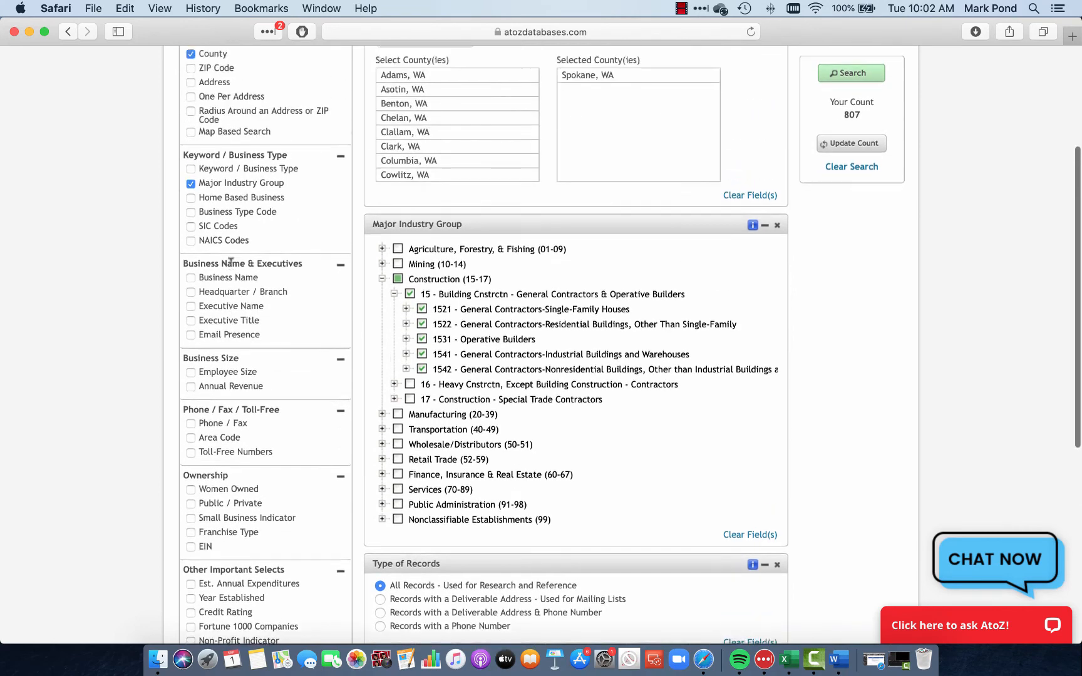
{"action": "scroll", "coordinate": [230, 268], "scroll_direction": "up", "scroll_amount": 6}
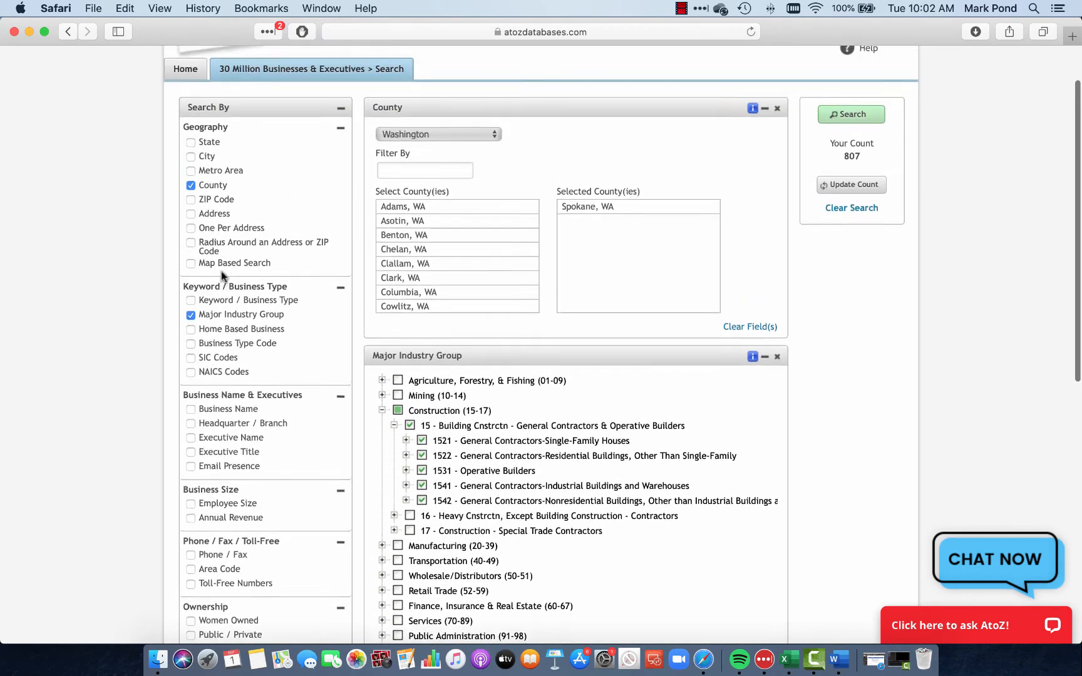
Step: Return to the Spokane Business Library page at spokanebusiness.org and find the DemographicsNow entry in its resource list
{"action": "left_click", "coordinate": [539, 31]}
{"action": "key", "text": "super+bracketleft"}
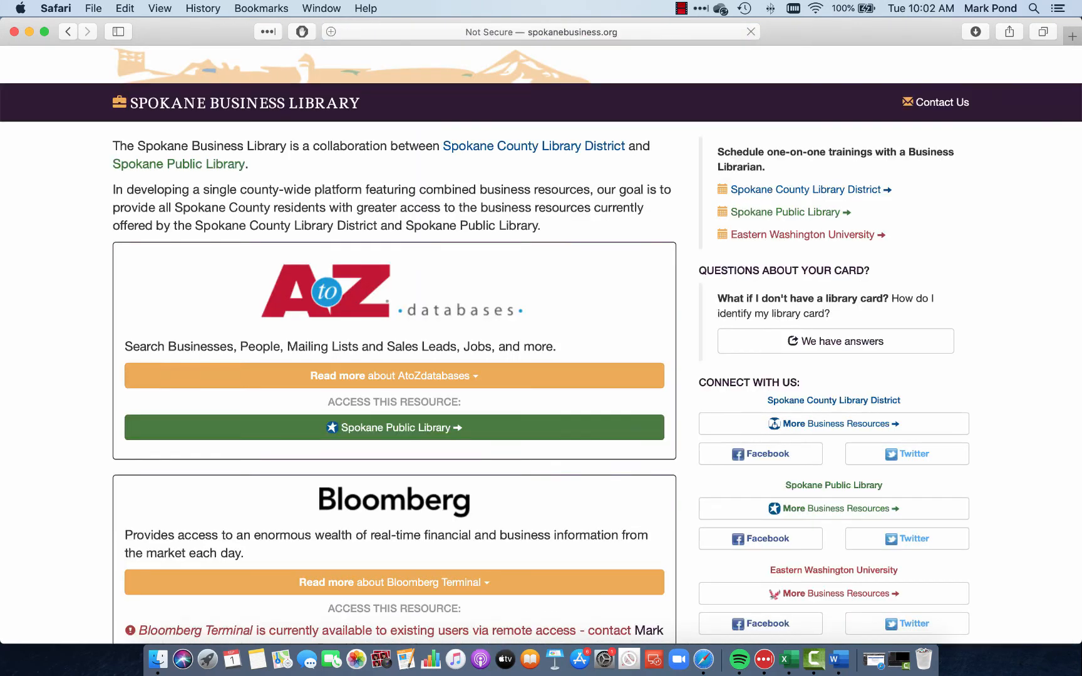
{"action": "scroll", "coordinate": [471, 285], "scroll_direction": "down", "scroll_amount": 15}
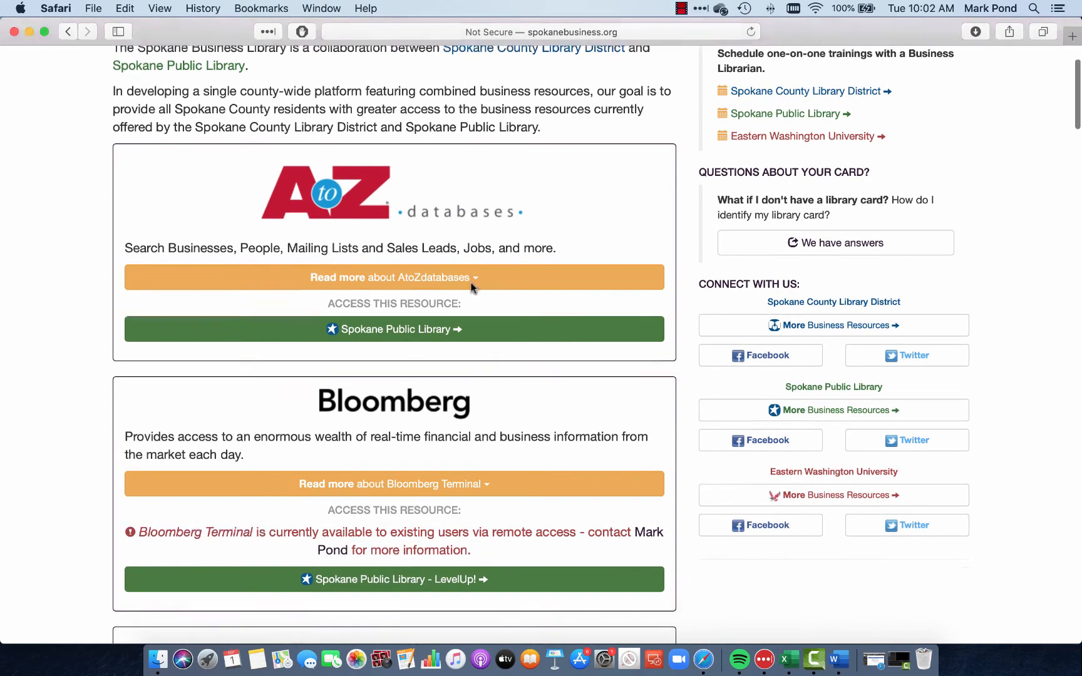
{"action": "scroll", "coordinate": [473, 289], "scroll_direction": "down", "scroll_amount": 12}
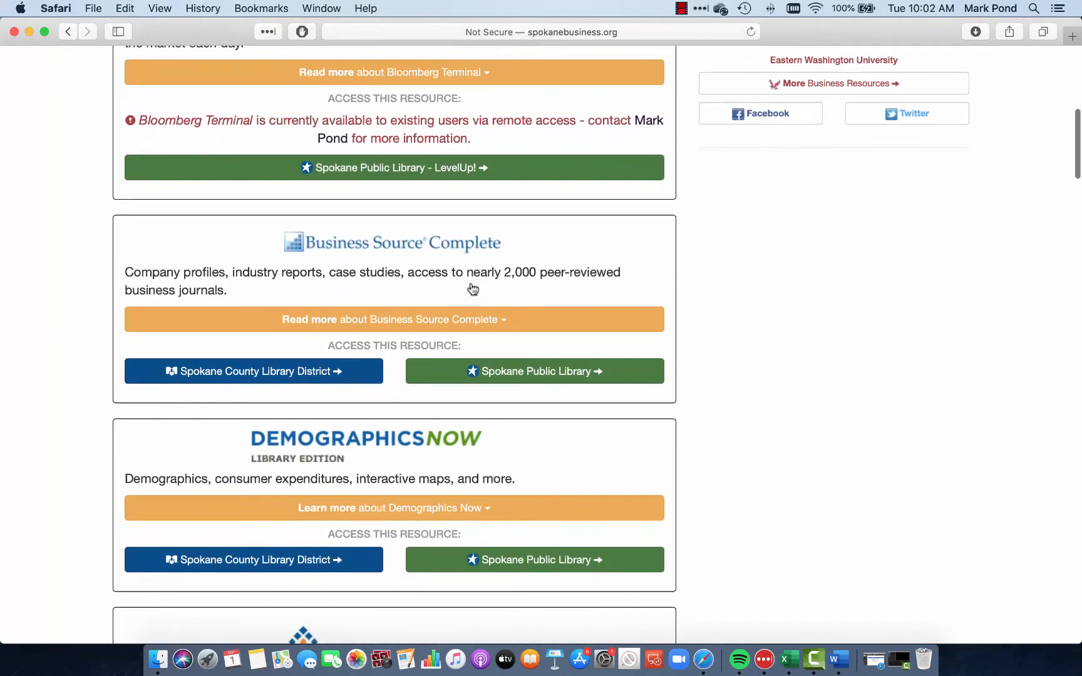
{"action": "scroll", "coordinate": [470, 286], "scroll_direction": "down", "scroll_amount": 2}
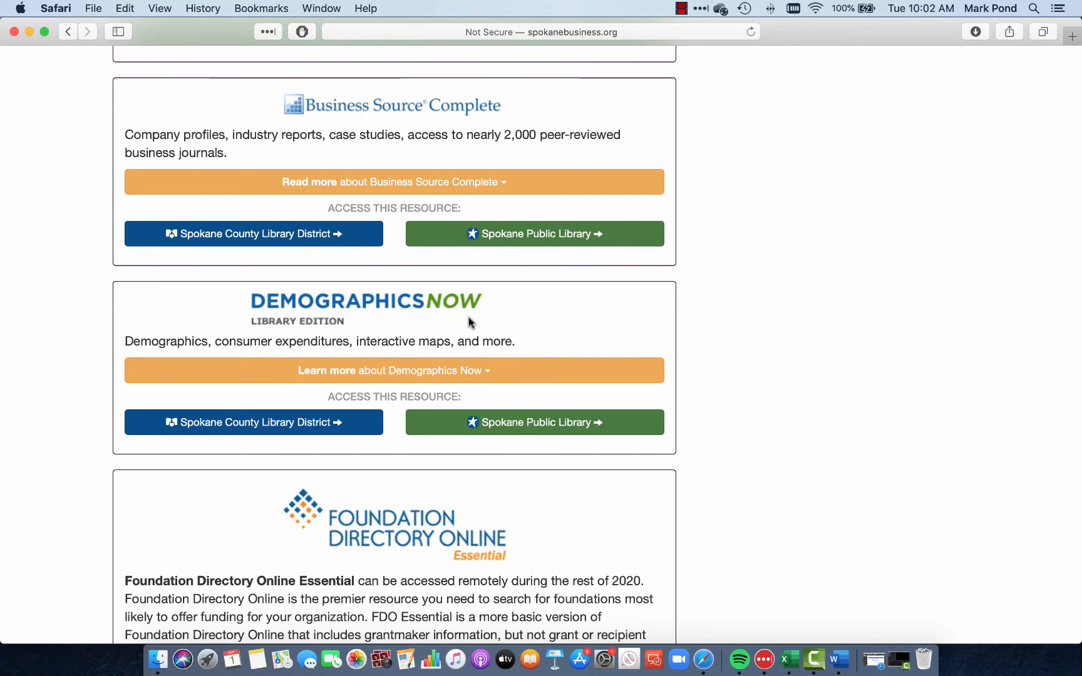
{"action": "scroll", "coordinate": [468, 321], "scroll_direction": "down", "scroll_amount": 3}
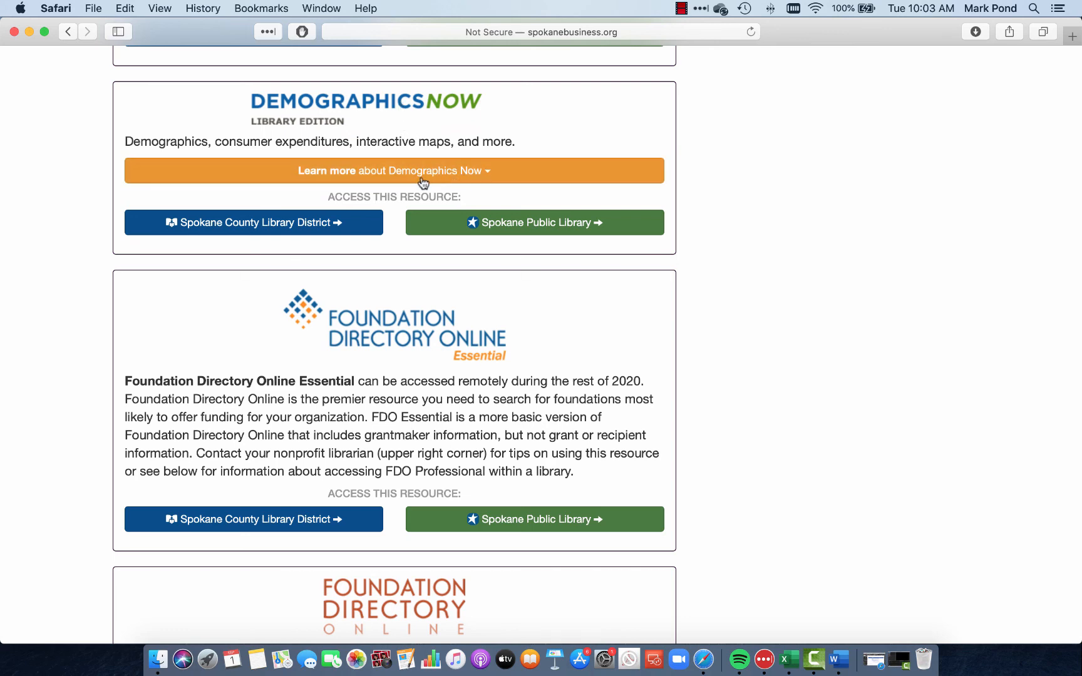
Step: Expand the details about DemographicsNow to review its uses and video tutorials, and collapse them again
{"action": "left_click", "coordinate": [474, 173]}
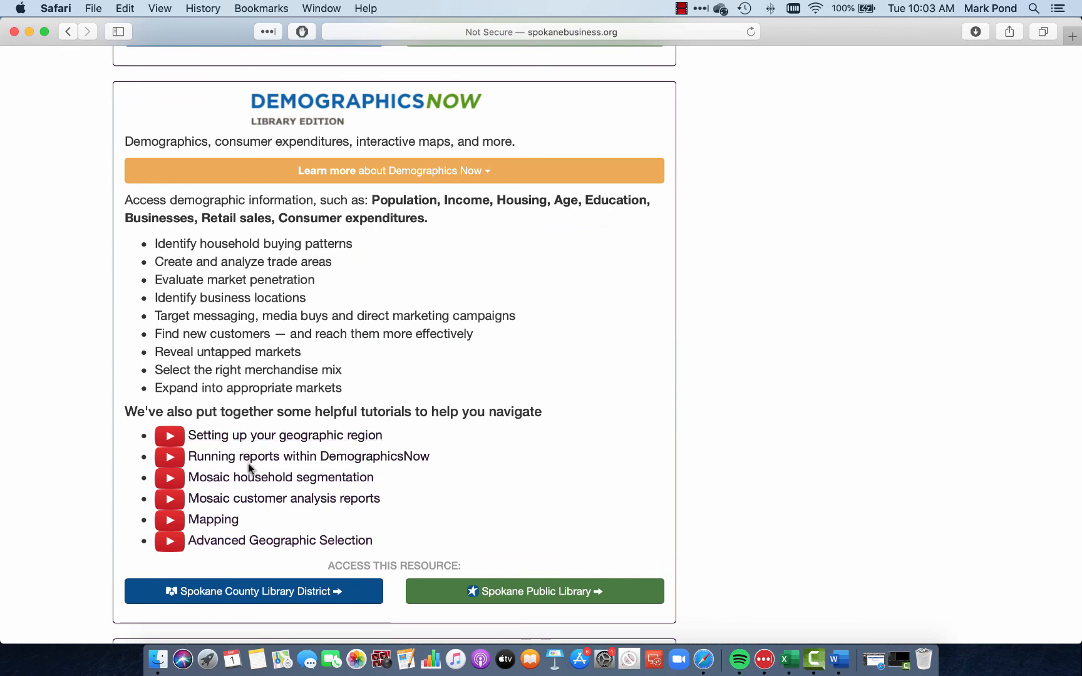
{"action": "left_click", "coordinate": [473, 178]}
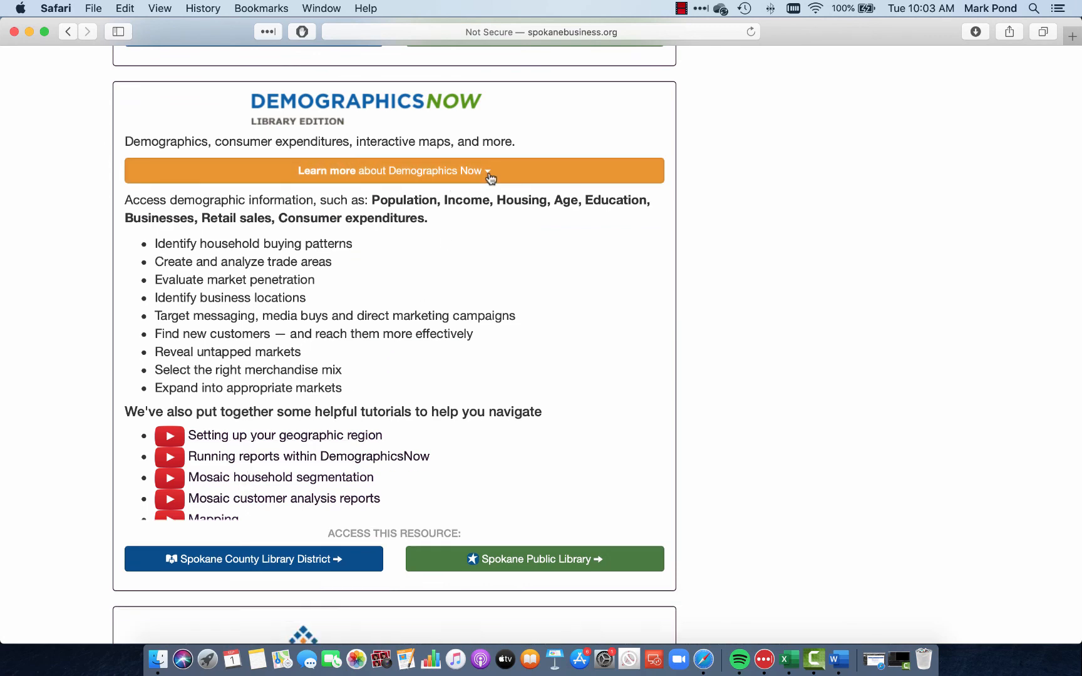
{"action": "scroll", "coordinate": [750, 287], "scroll_direction": "up", "scroll_amount": 10}
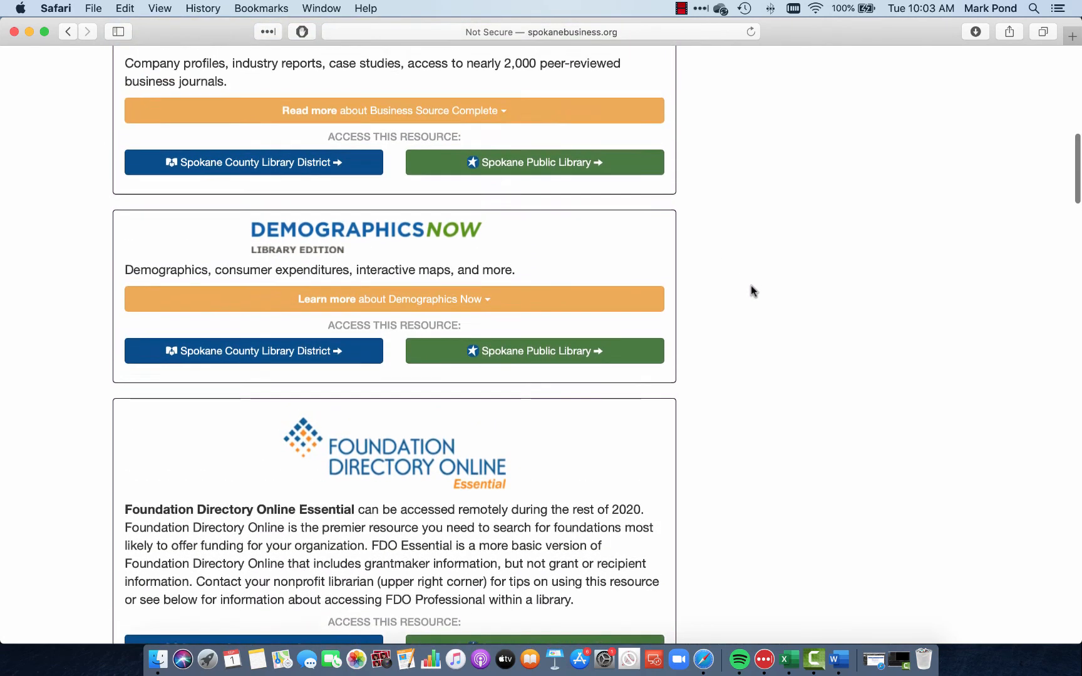